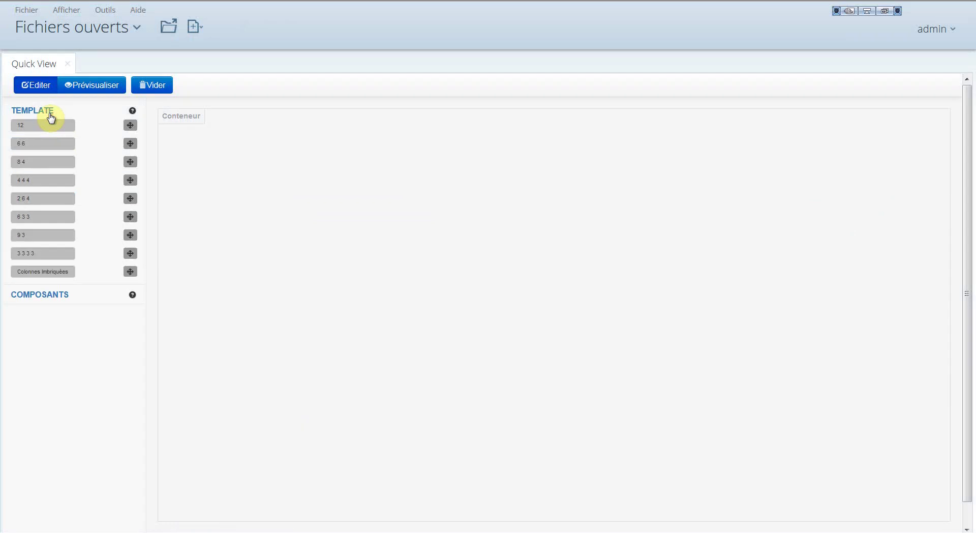
Step: Add a two-column 6 6 template row to the empty container
left_click_drag(131, 148, 504, 146)
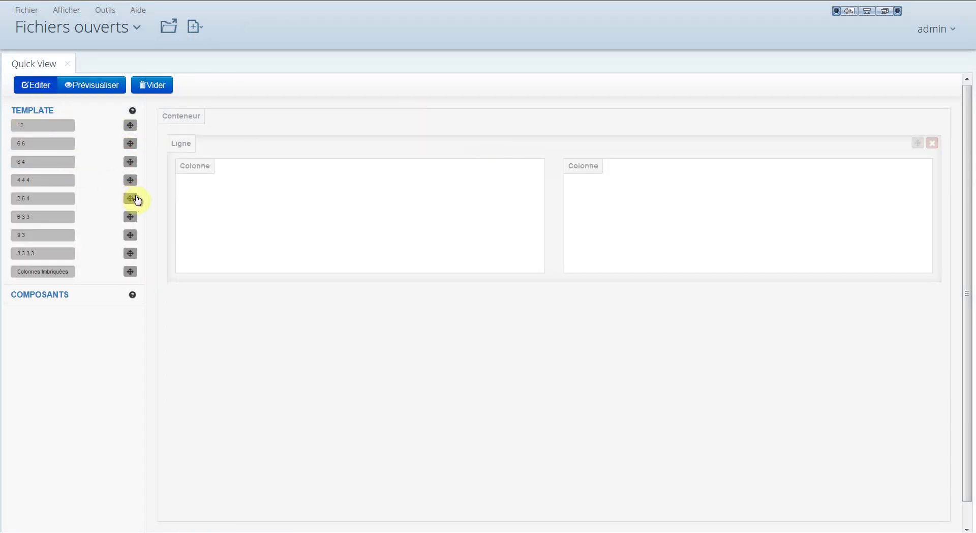
Step: Add a 4 4 4 row and a 3 3 3 3 row below the two-column row, and delete both
left_click_drag(130, 181, 432, 324)
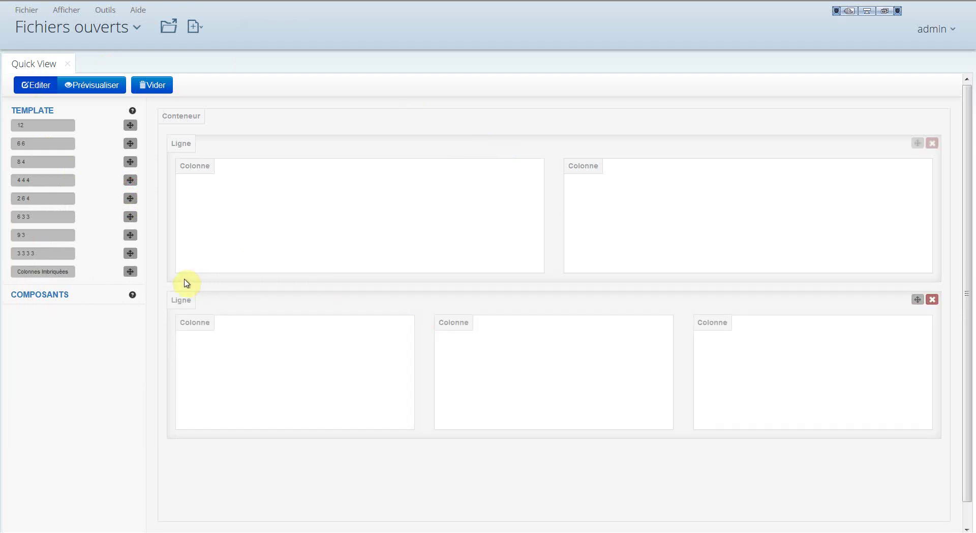
left_click_drag(130, 254, 556, 459)
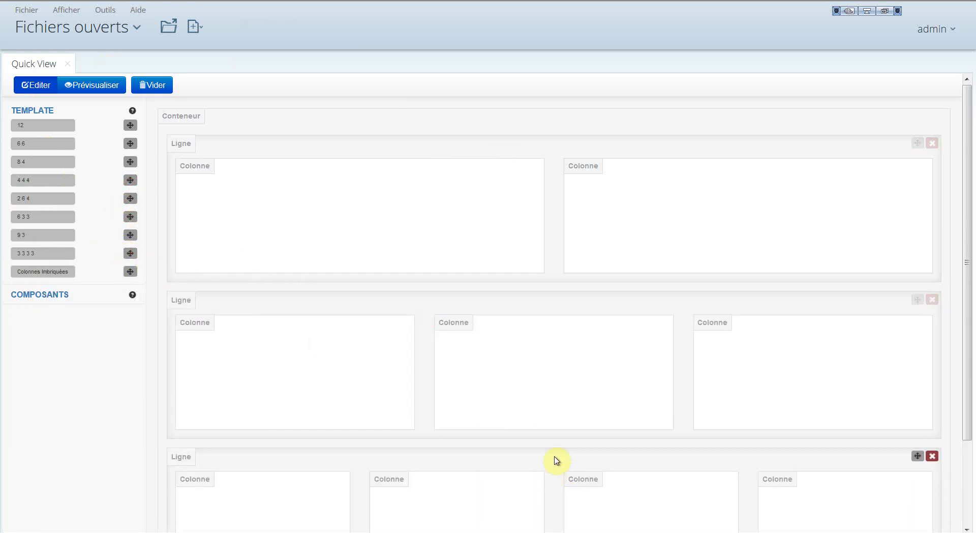
left_click(932, 301)
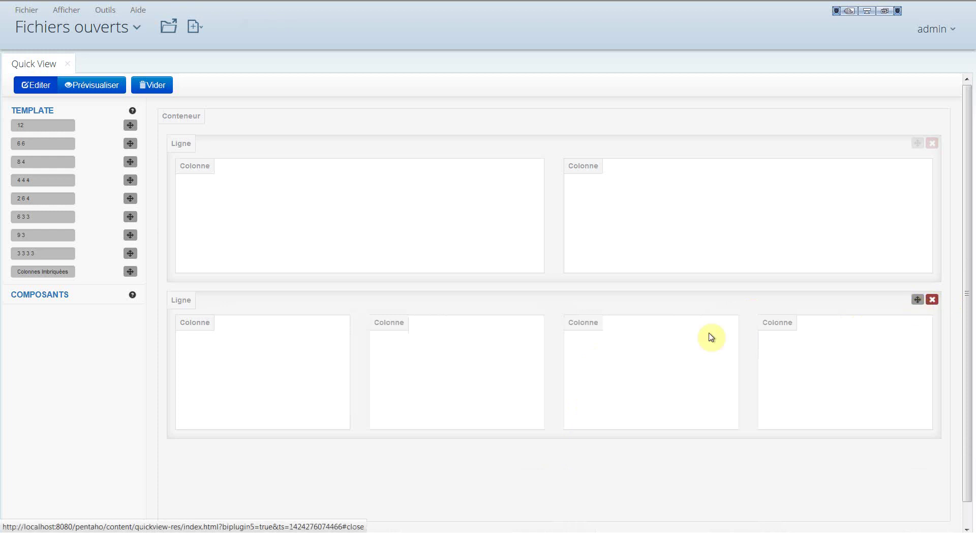
left_click(932, 300)
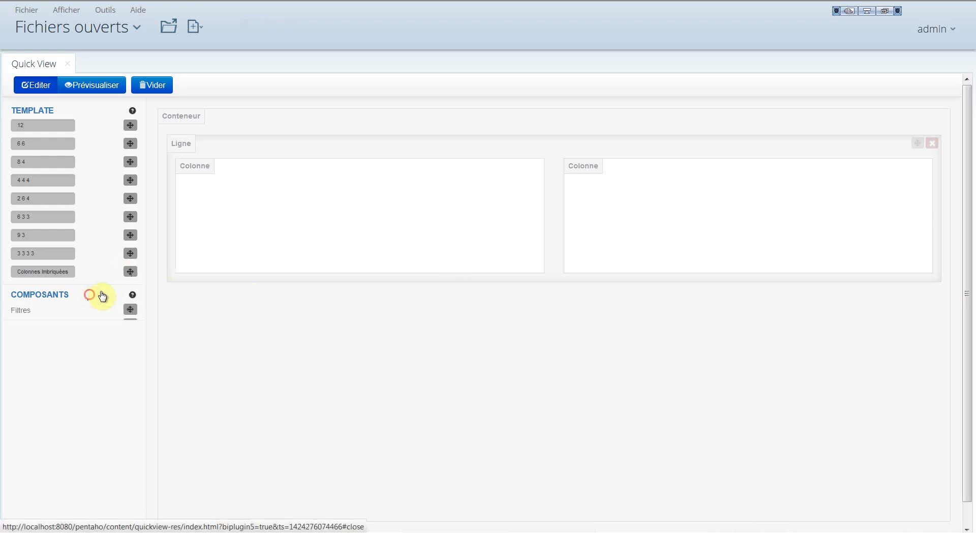
Step: Add a Graphiques component to the first column, using the Logements autorisés cube and the Bar Chart type
left_click_drag(129, 327, 325, 197)
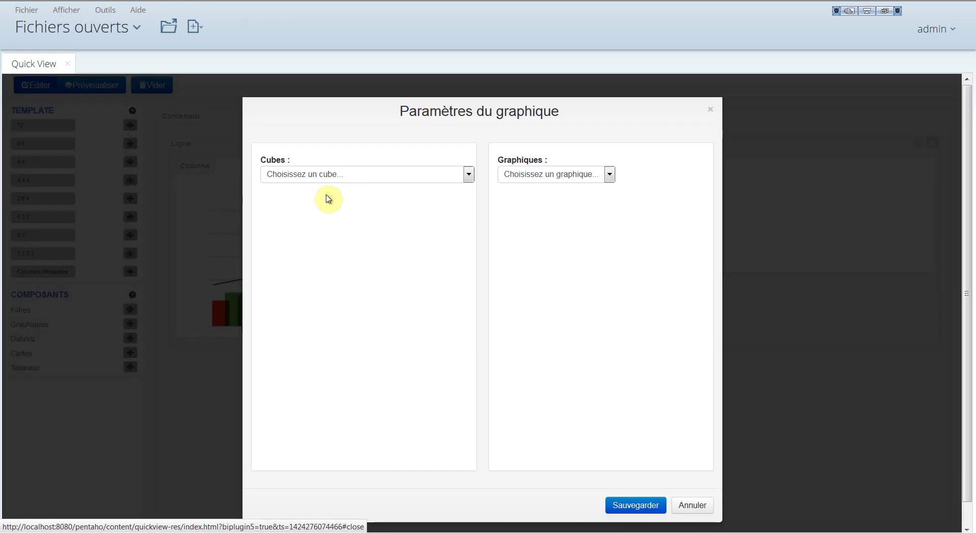
left_click(468, 175)
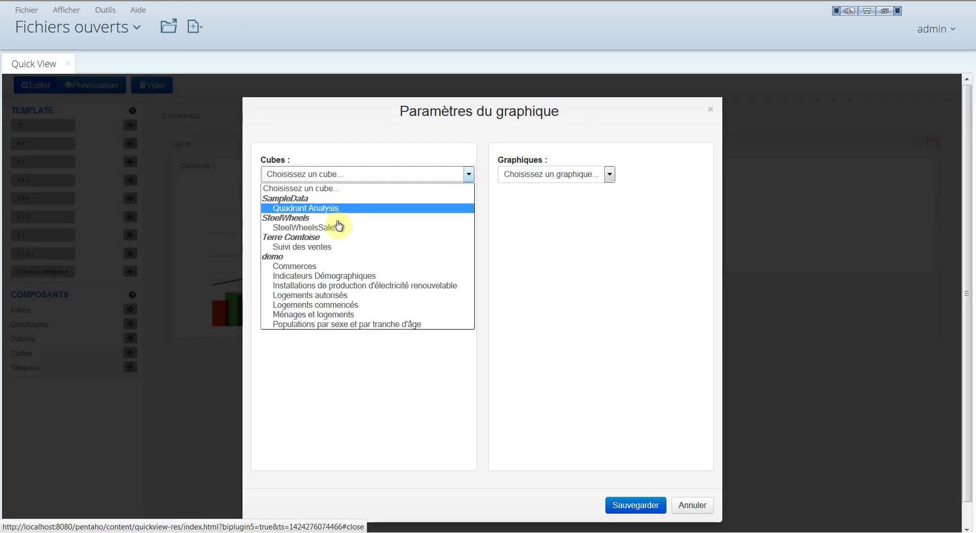
left_click(339, 296)
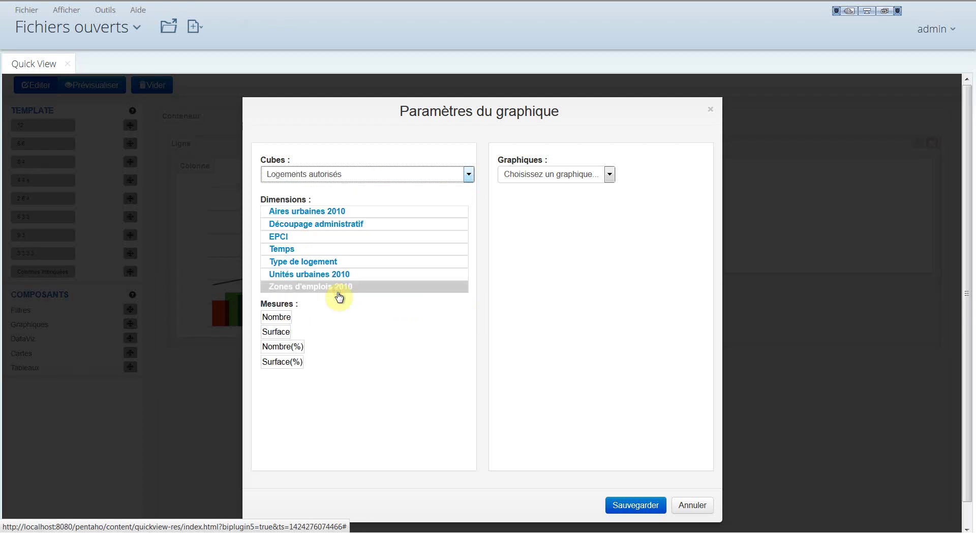
left_click(588, 176)
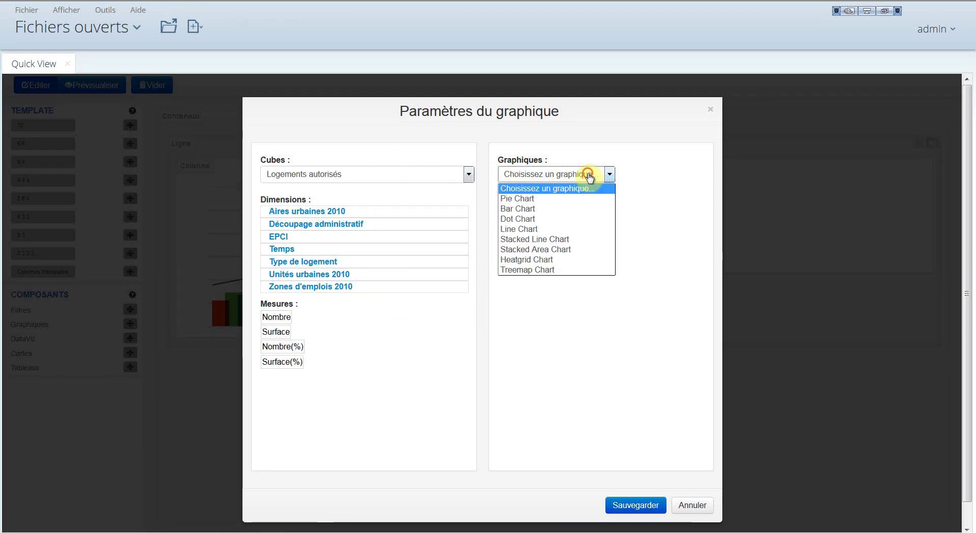
left_click(524, 212)
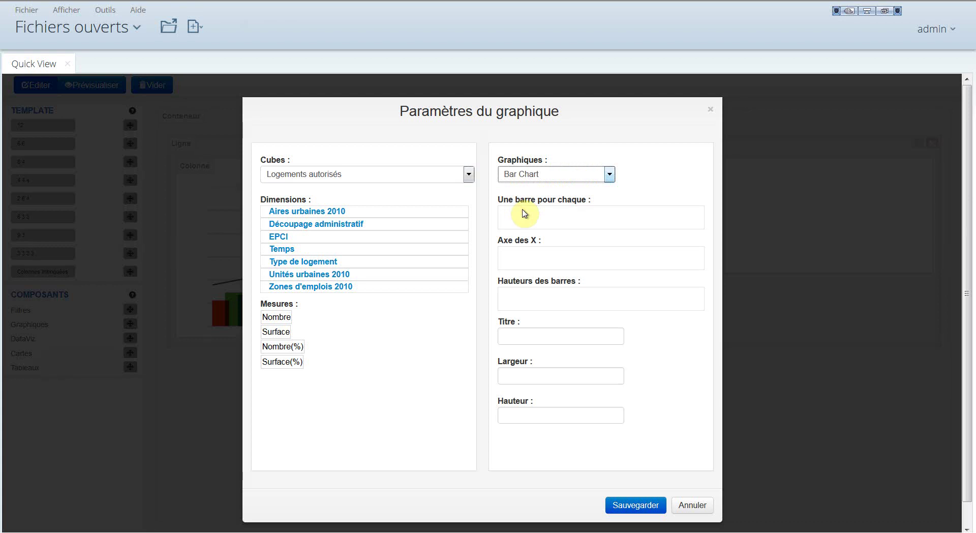
Step: Assign Année to the X axis and Nombre to the bar heights, title the chart "Nb de permis de construire par année" and save it
left_click(295, 249)
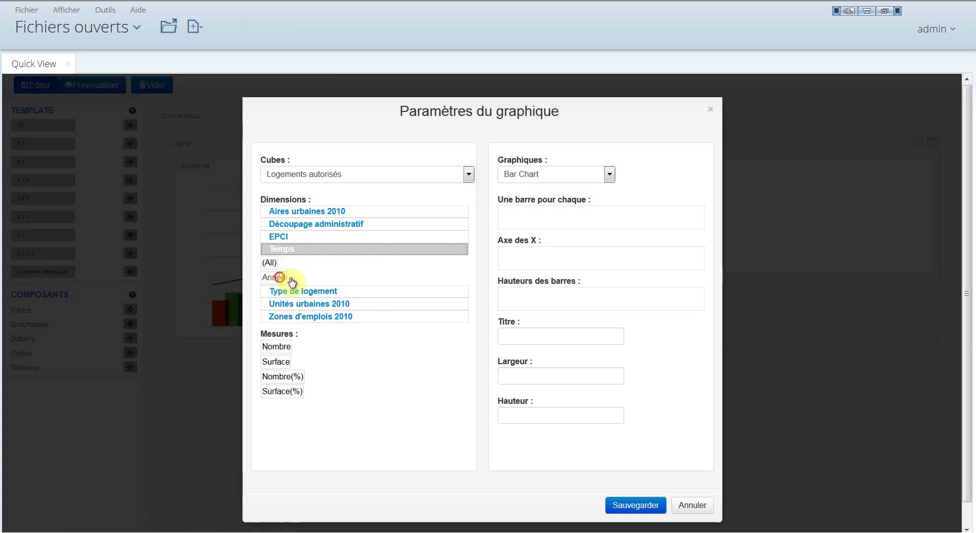
left_click_drag(291, 281, 540, 257)
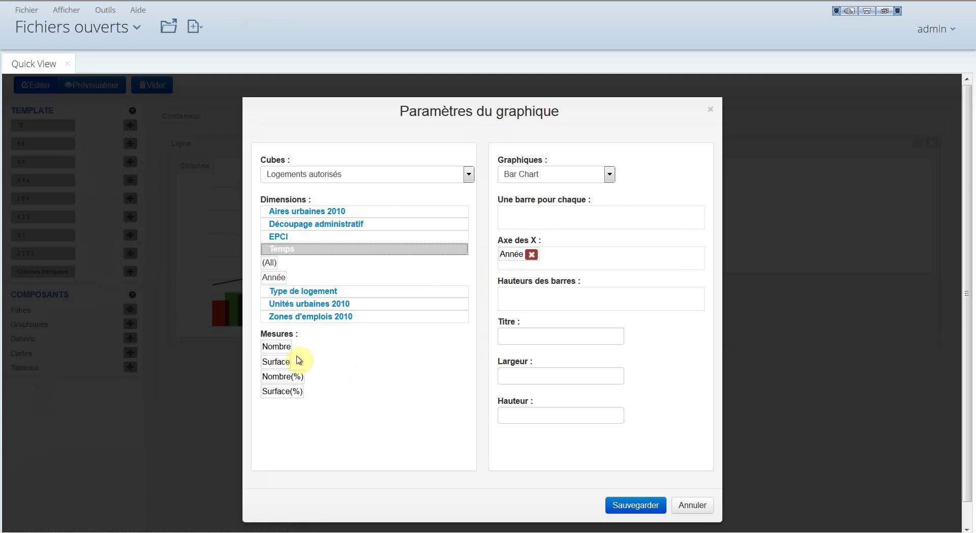
left_click_drag(293, 348, 532, 298)
left_click(527, 339)
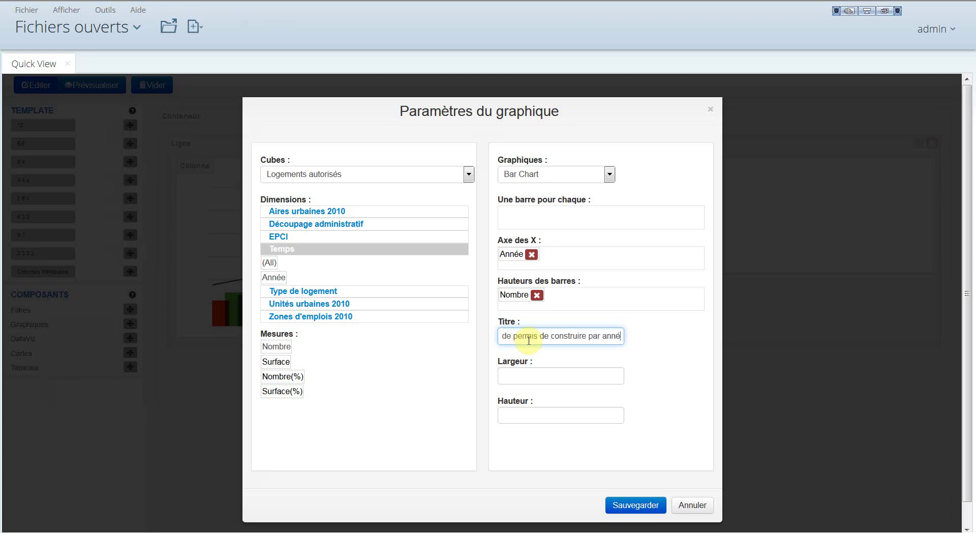
left_click(636, 506)
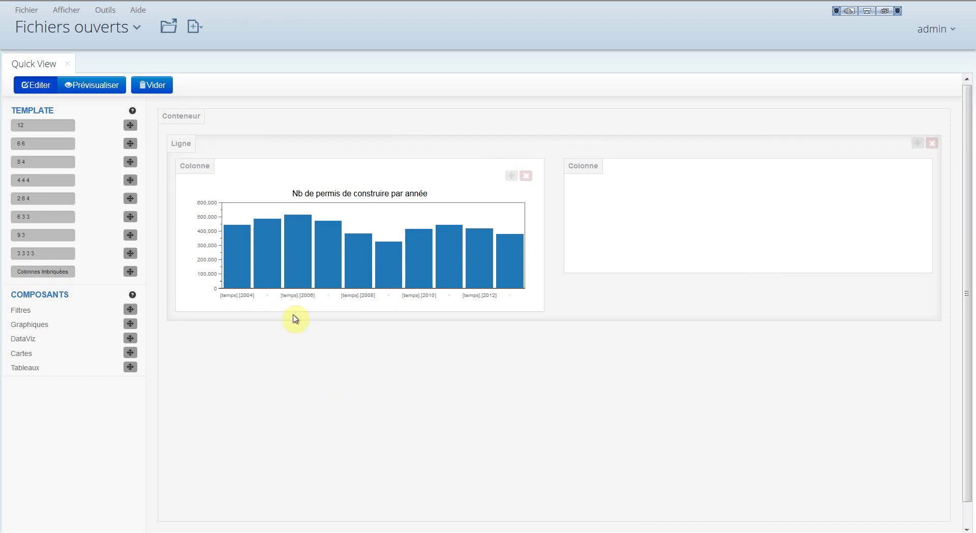
Step: Increase the height of the bar chart in its settings, and preview the dashboard before returning to edit mode
mouse_move(266, 258)
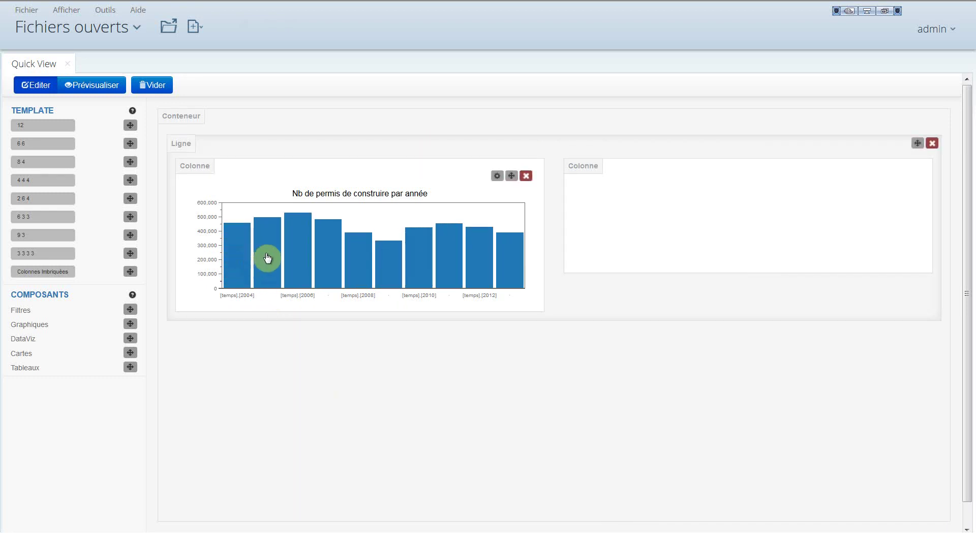
left_click(495, 177)
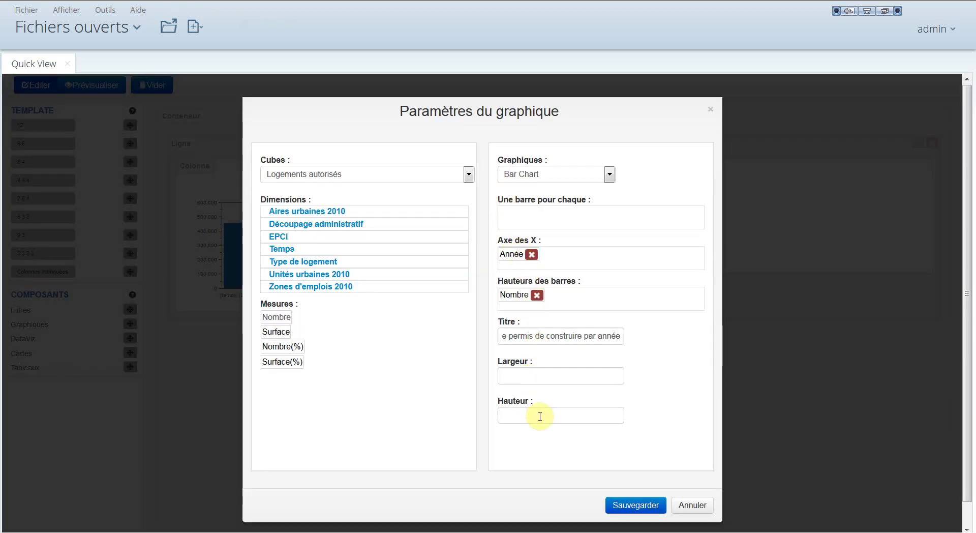
left_click(624, 514)
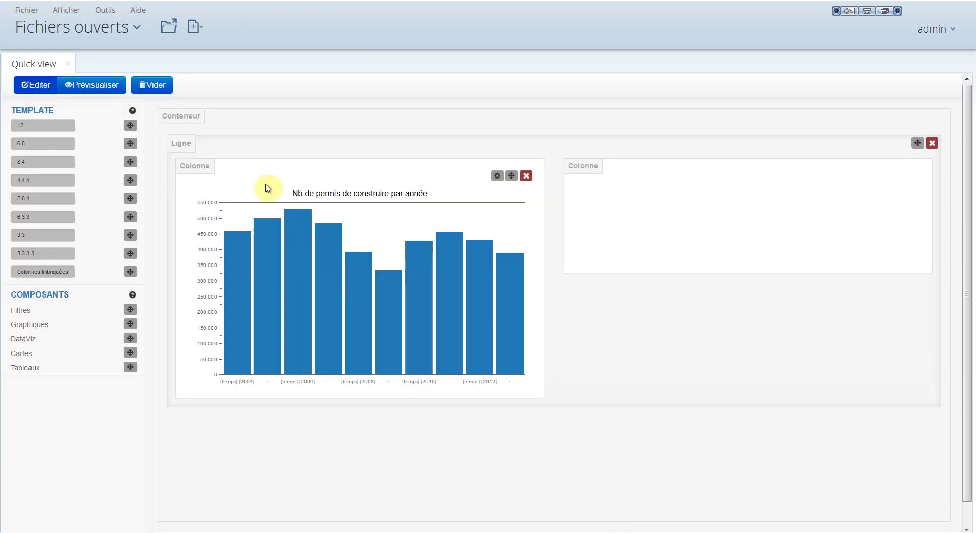
left_click(94, 87)
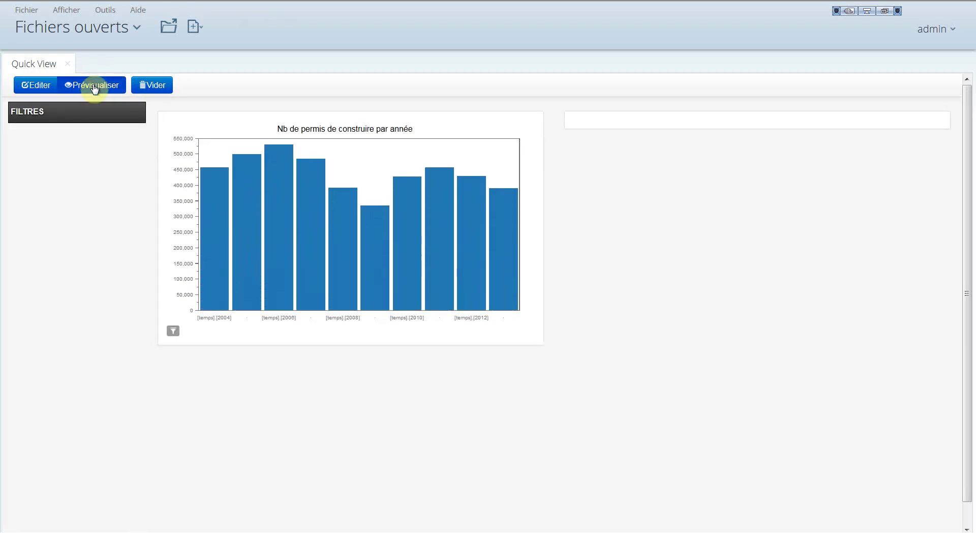
left_click(27, 86)
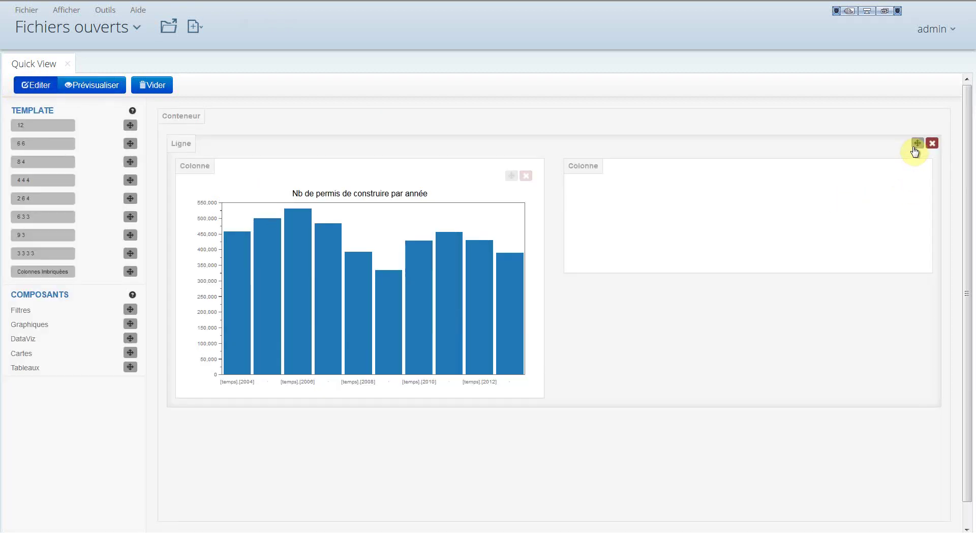
Step: Add a Graphiques component to the second column, using the Logements autorisés cube and the Bar Chart type
left_click_drag(130, 326, 720, 201)
left_click(456, 176)
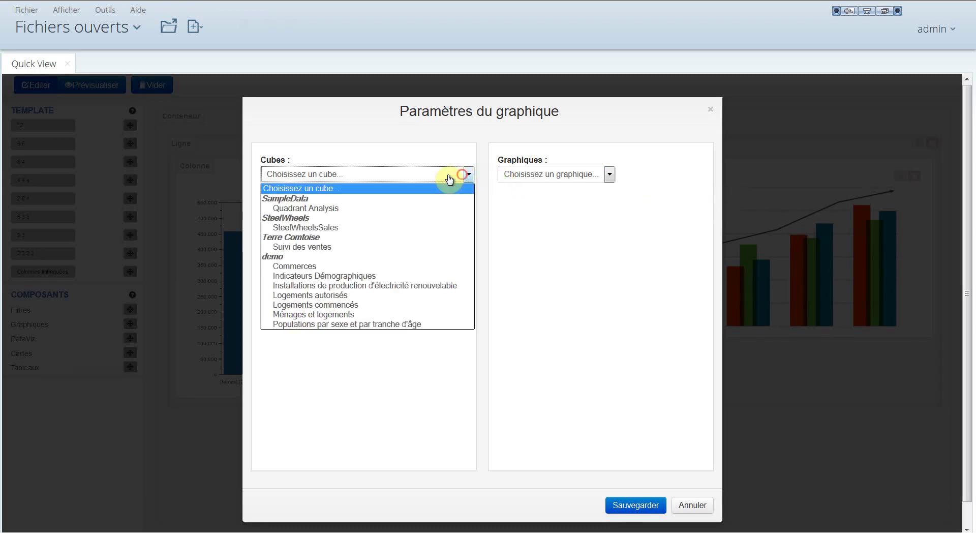
left_click(340, 297)
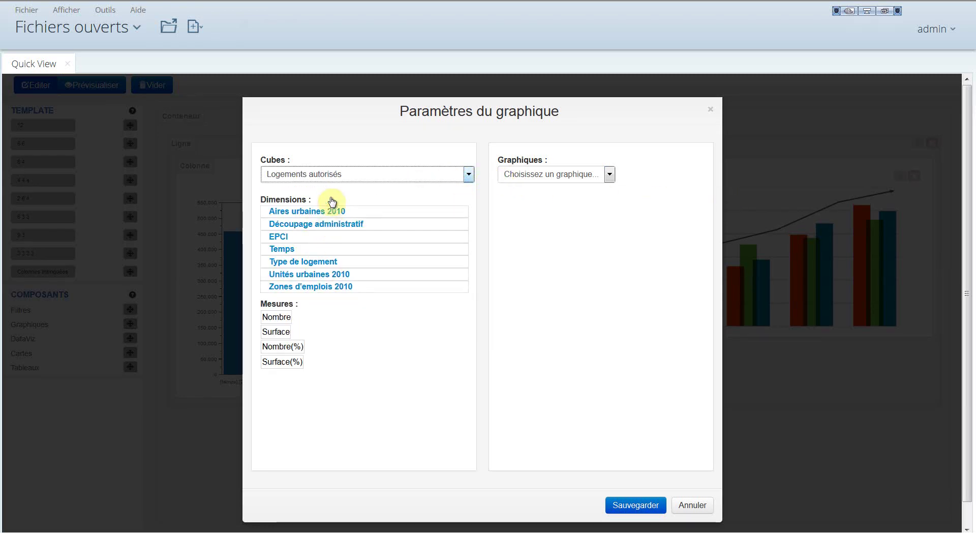
left_click(541, 174)
left_click(546, 228)
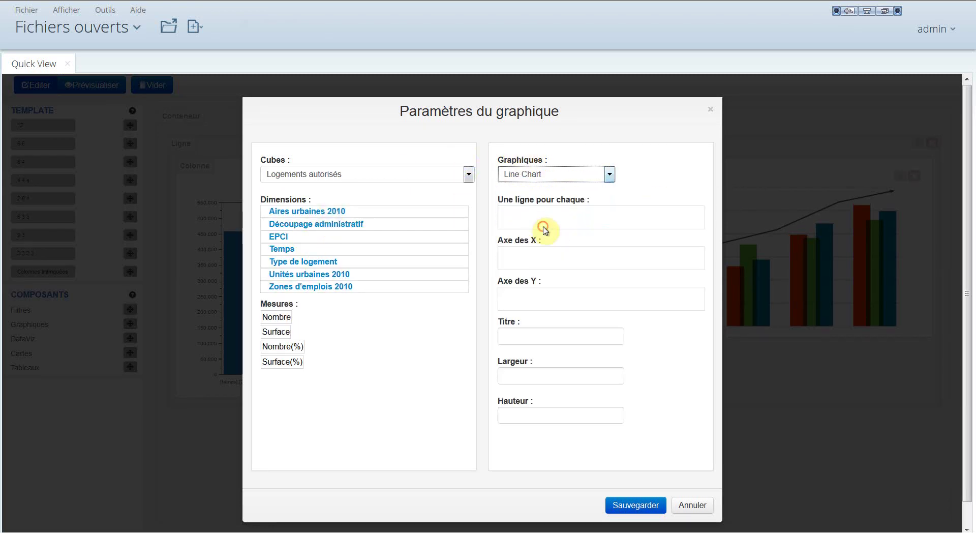
left_click(549, 177)
left_click(548, 209)
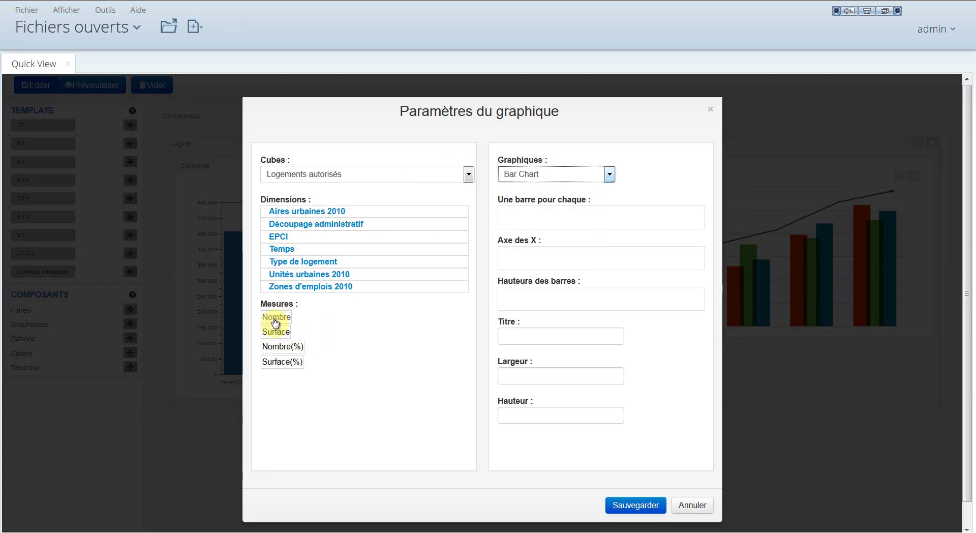
Step: Define one bar per housing type with Types, Année on the X axis and Nombre as the bar heights
left_click(289, 237)
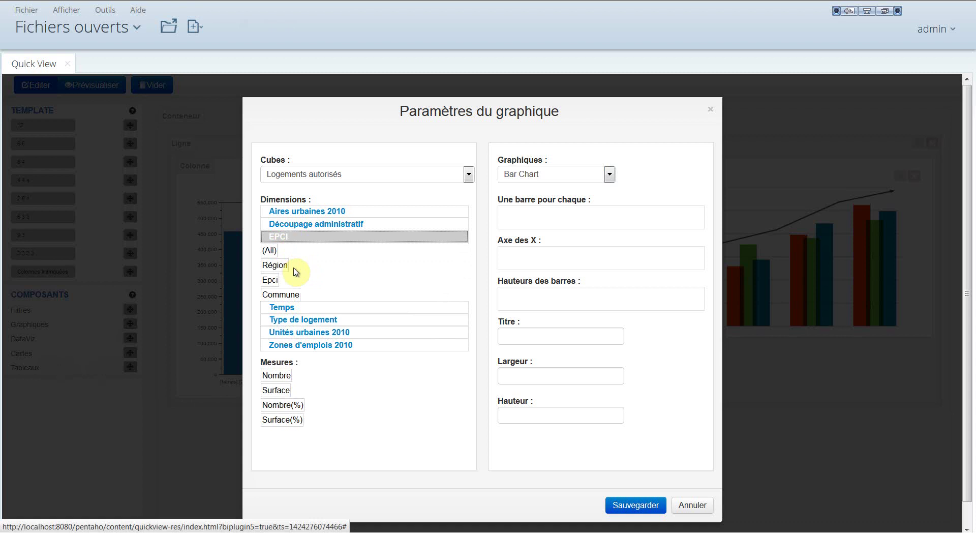
left_click(282, 319)
left_click_drag(277, 290, 530, 221)
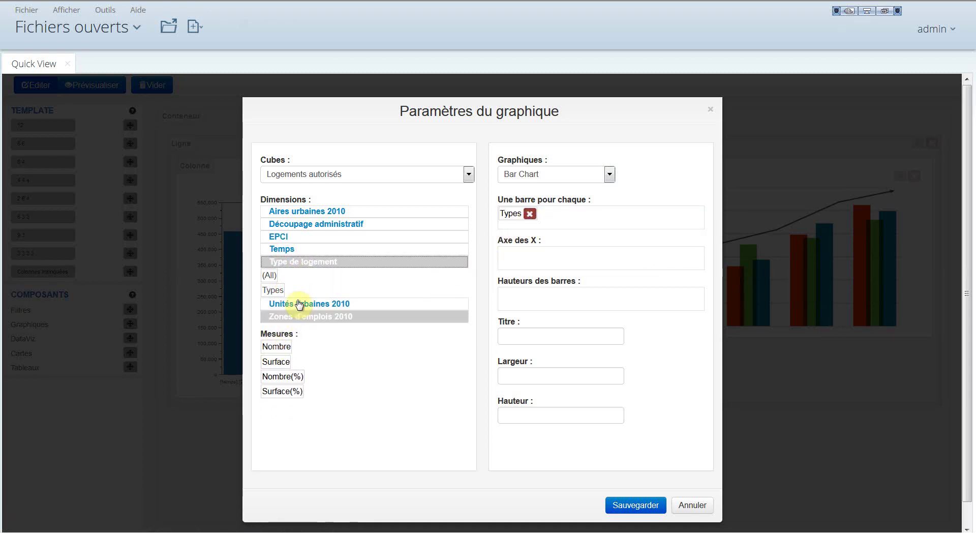
left_click(291, 248)
left_click_drag(273, 277, 534, 263)
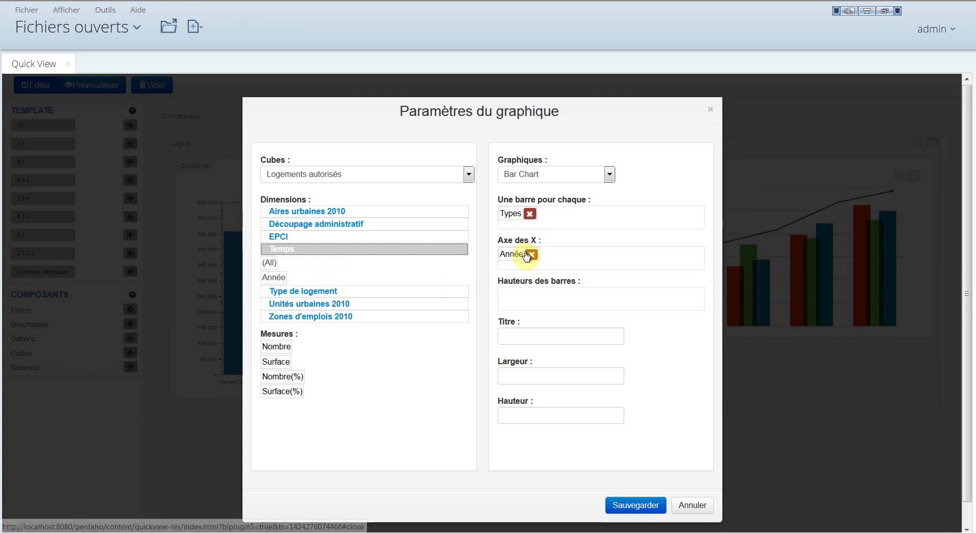
left_click_drag(281, 346, 532, 303)
Step: Title the second chart "Nb de permis par type de logement", set its height to 350 and save it
left_click(531, 336)
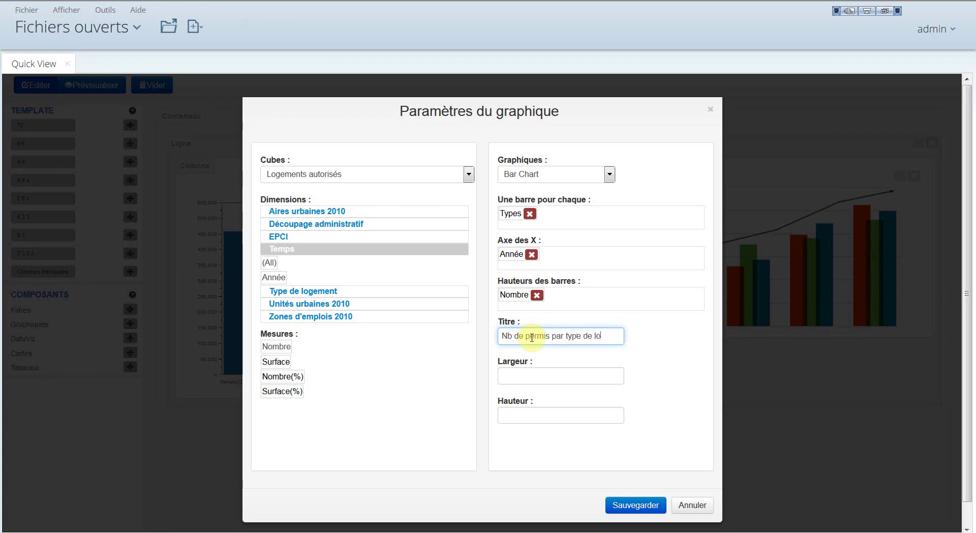
left_click(541, 415)
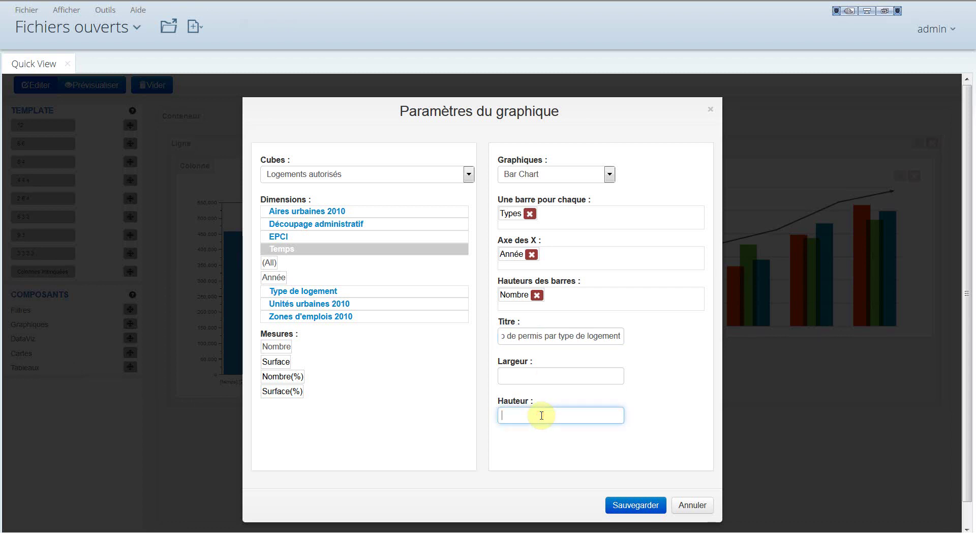
left_click(634, 505)
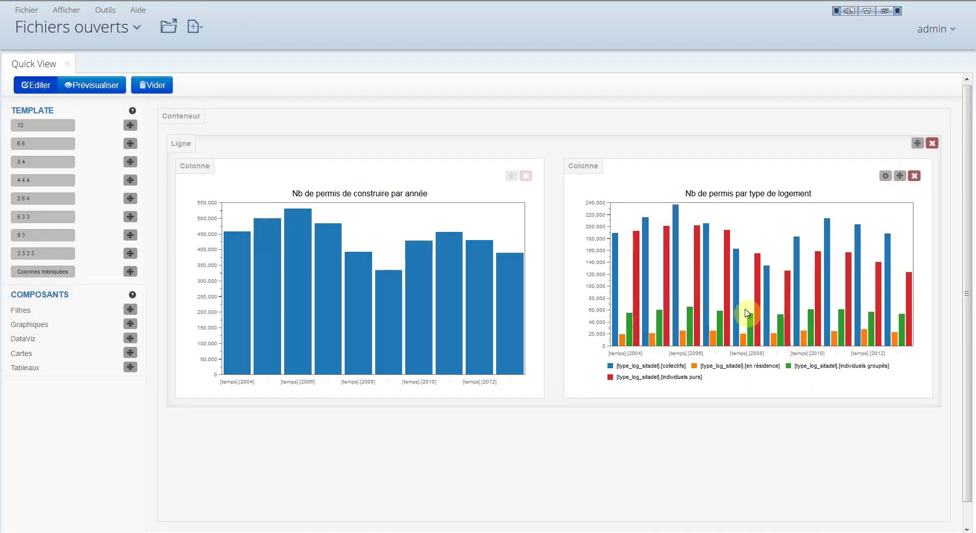
Step: Change the second column's chart type to Line Chart and save the settings
left_click(885, 175)
left_click(592, 173)
left_click(531, 226)
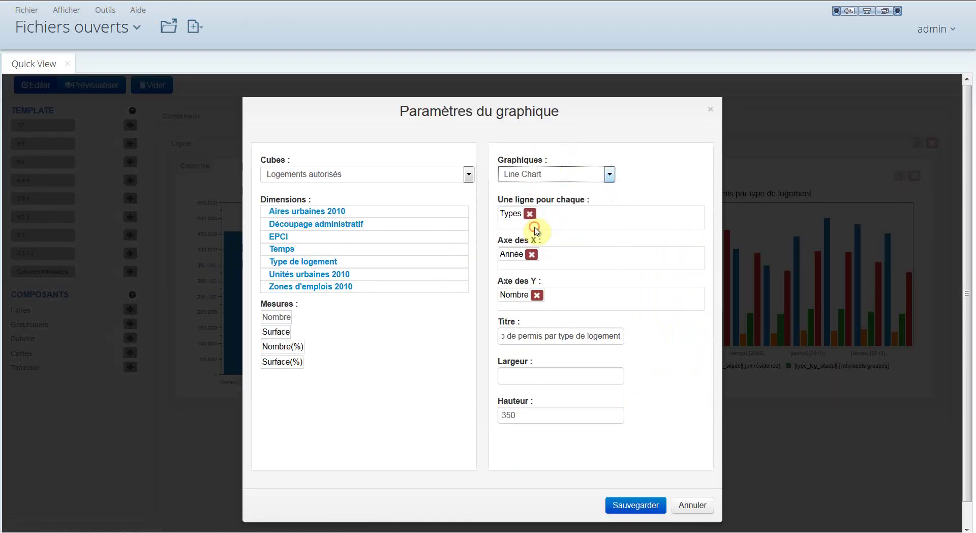
left_click(635, 505)
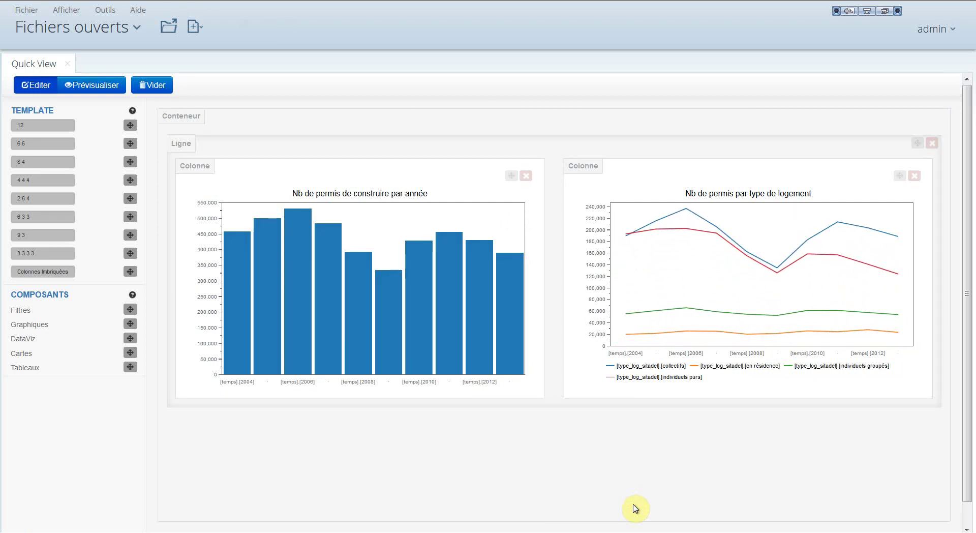
Step: Hide and show again the en résidence, collectifs and individuels purs series of the line chart through its legend
left_click(720, 367)
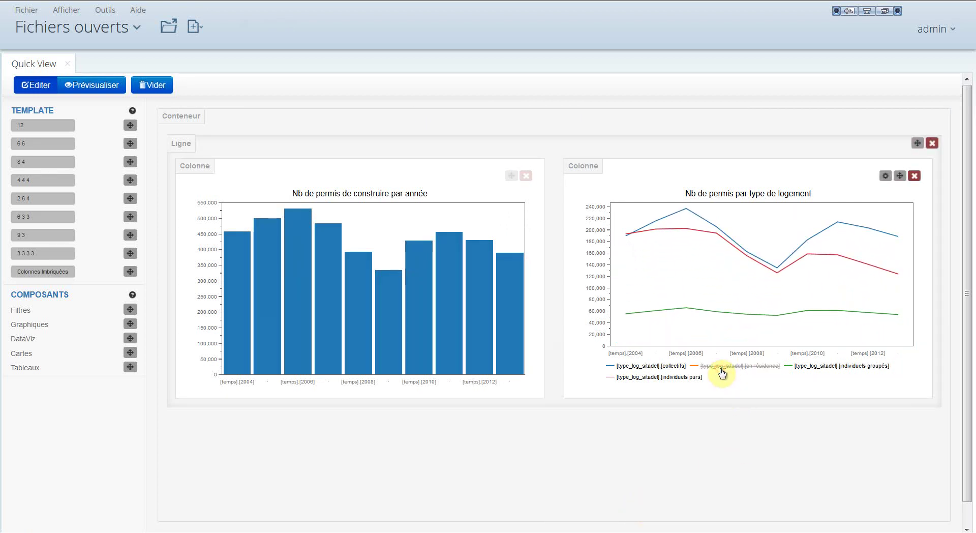
left_click(721, 367)
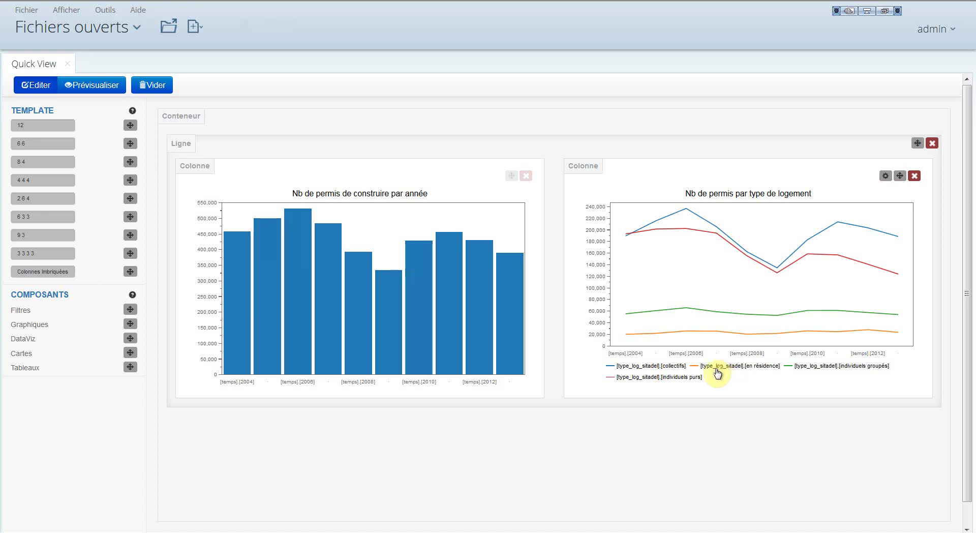
left_click(652, 367)
left_click(659, 378)
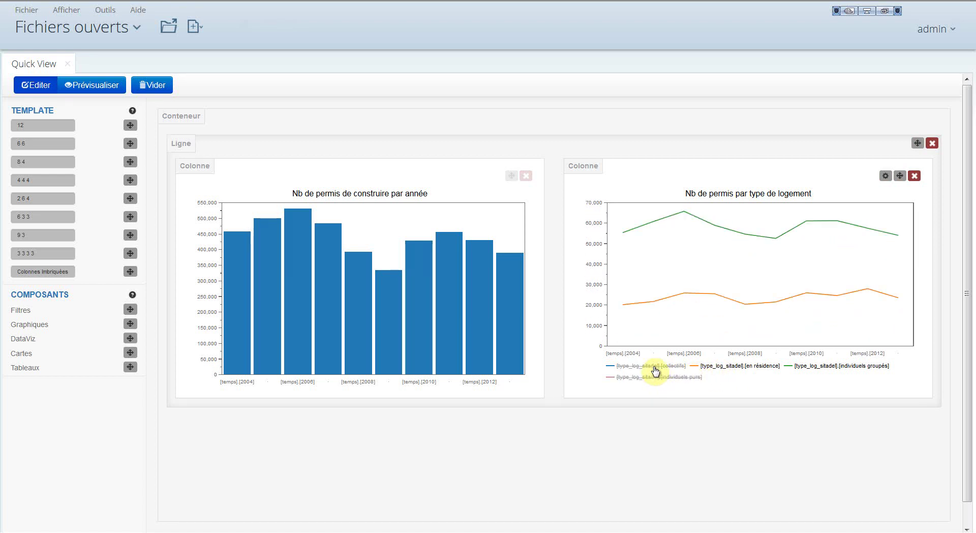
left_click(654, 370)
left_click(658, 378)
Step: Change the housing-type chart to a Stacked Line Chart and save its settings
left_click(886, 175)
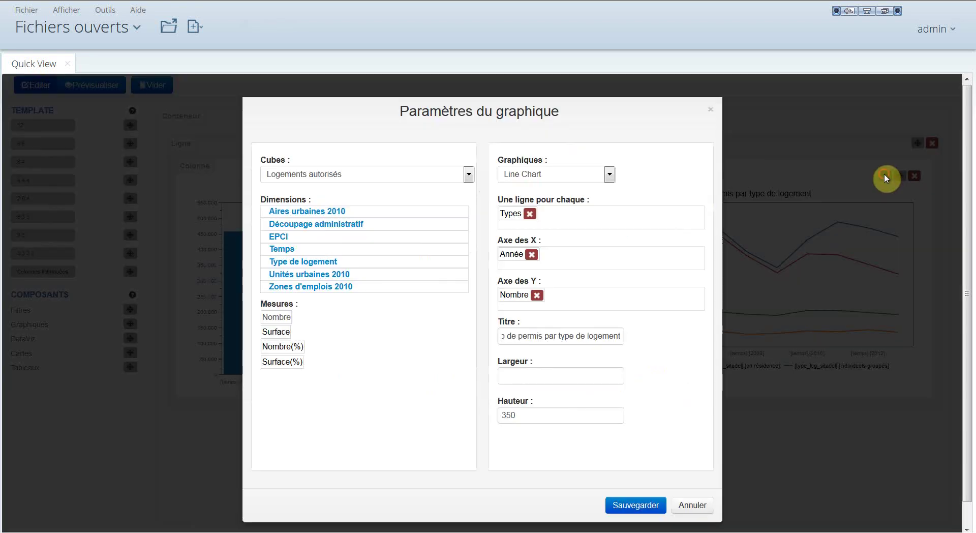
left_click(609, 174)
left_click(552, 242)
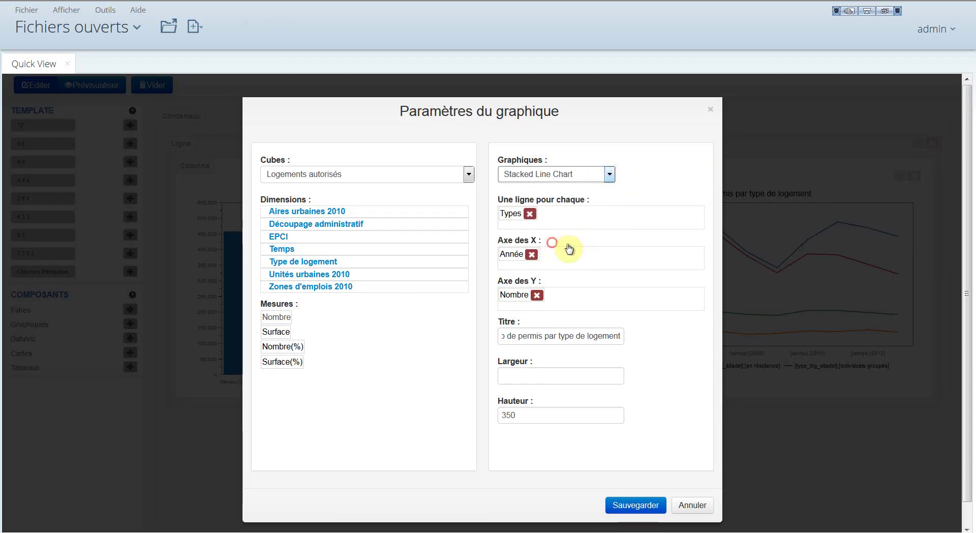
left_click(633, 505)
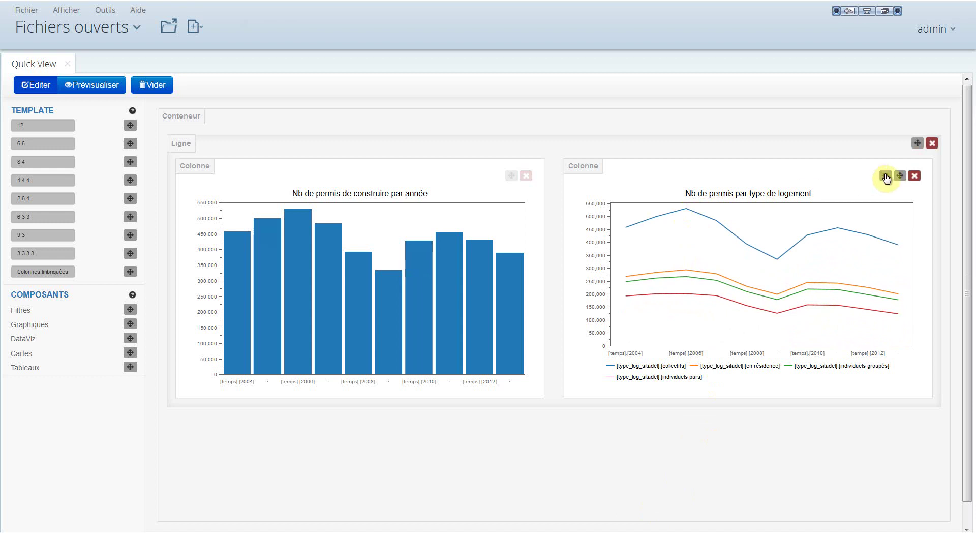
Step: Switch the housing-type chart to a Stacked Area Chart and save its settings
left_click(886, 177)
left_click(558, 174)
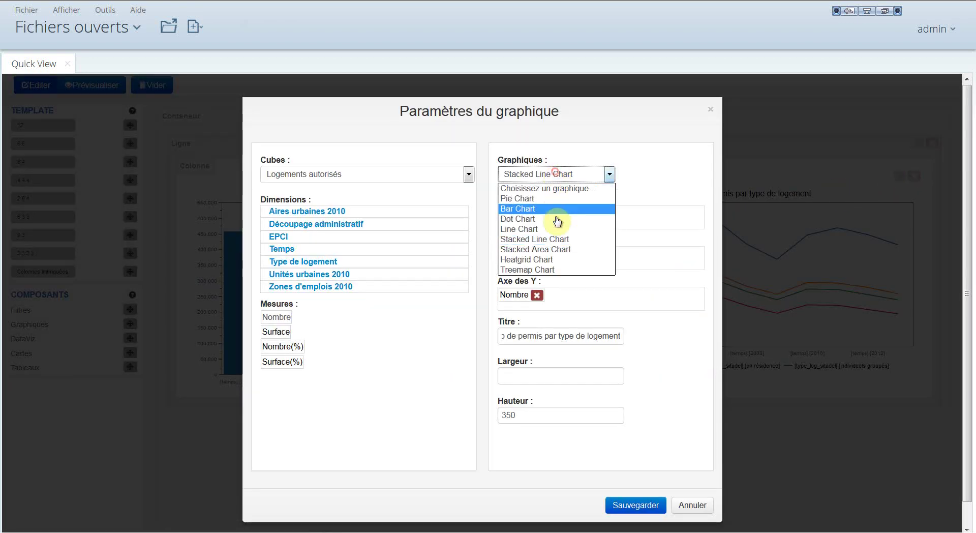
left_click(557, 250)
left_click(638, 506)
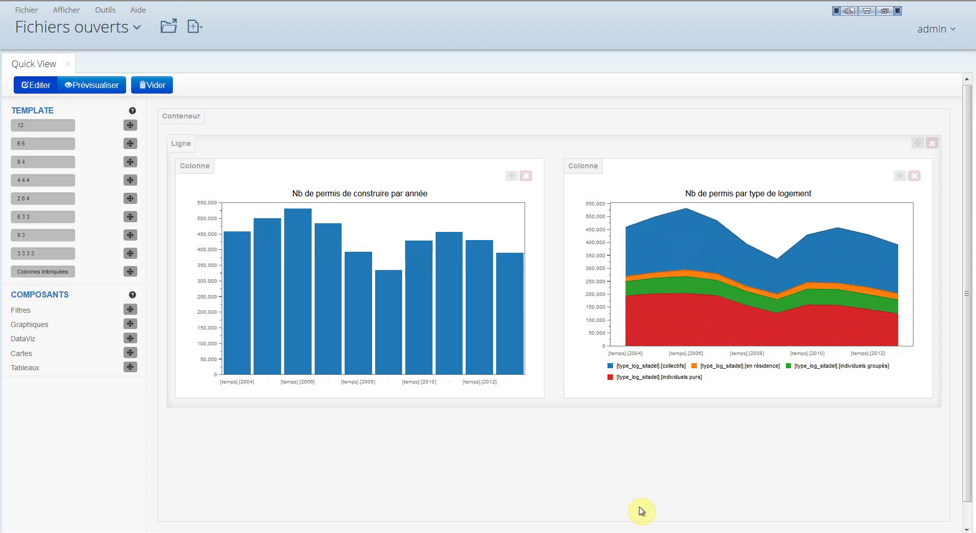
Step: Preview the dashboard, examine the 2006 values in both charts, and return to editing
left_click(99, 87)
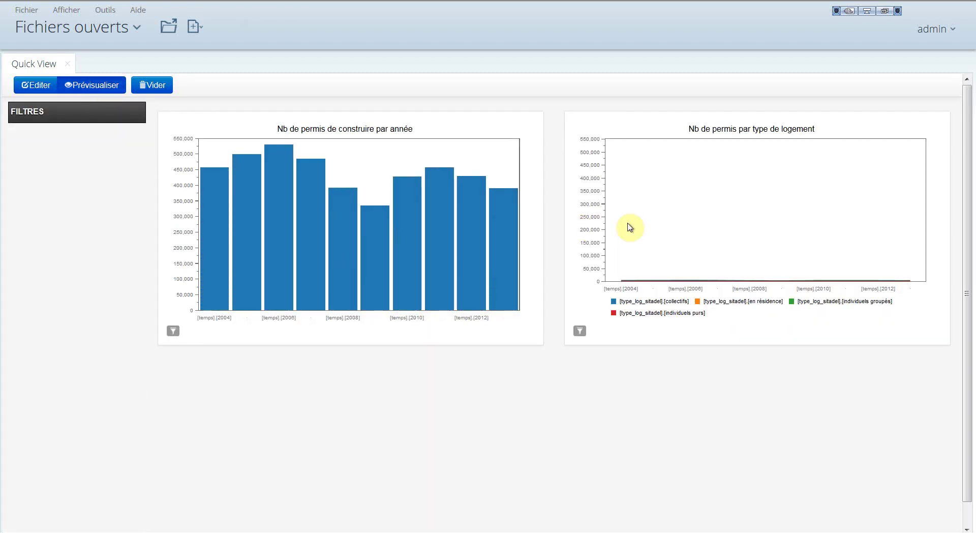
mouse_move(261, 162)
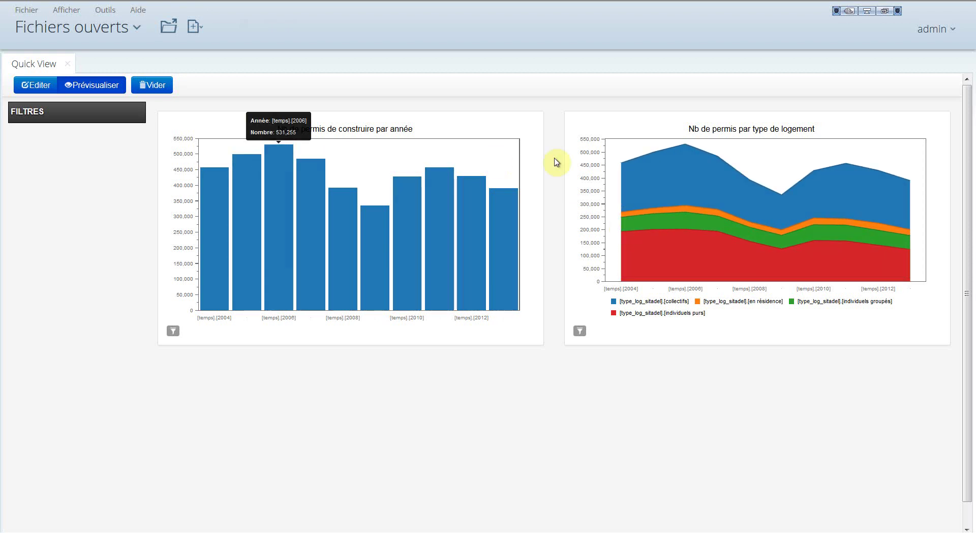
mouse_move(684, 149)
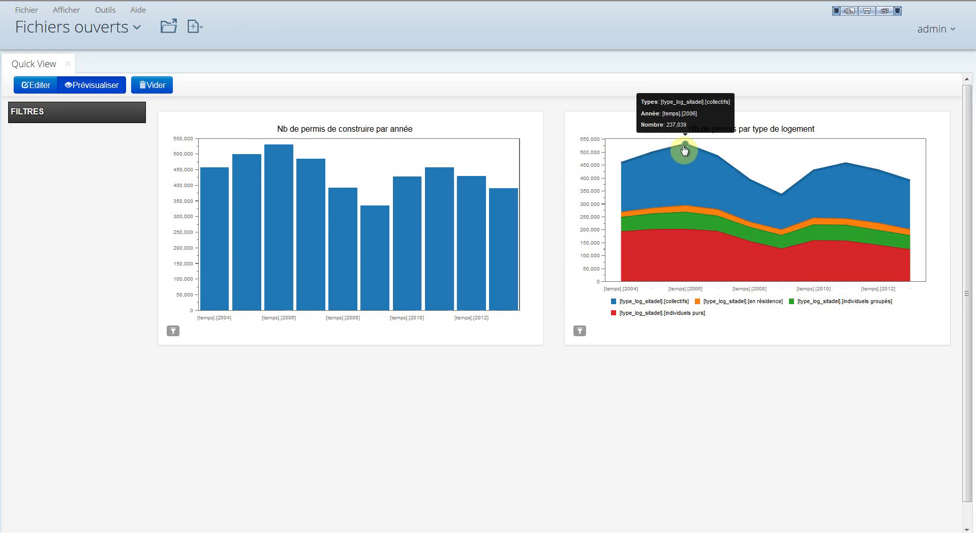
left_click(46, 86)
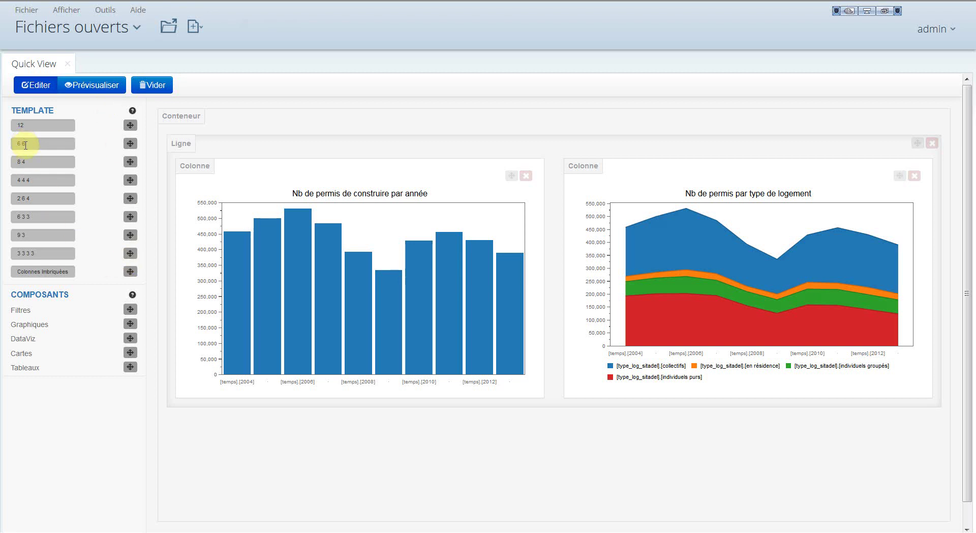
Step: Add a second 6 6 row below the charts and place a Tableaux component in its first column
left_click_drag(130, 143, 593, 458)
left_click_drag(967, 331, 842, 450)
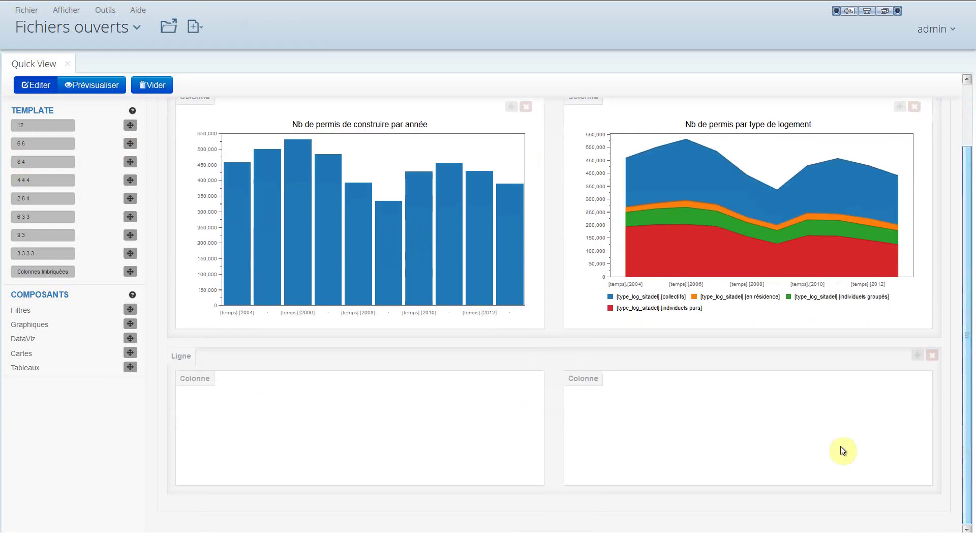
left_click_drag(136, 366, 325, 420)
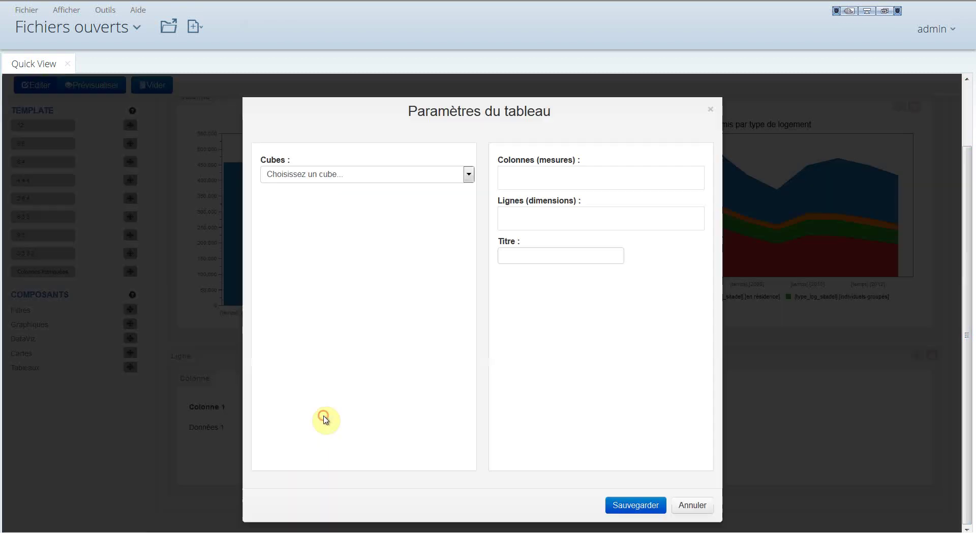
Step: Base the table on the Ménages et logements cube, with Région and Périodes as its row dimensions
left_click(468, 174)
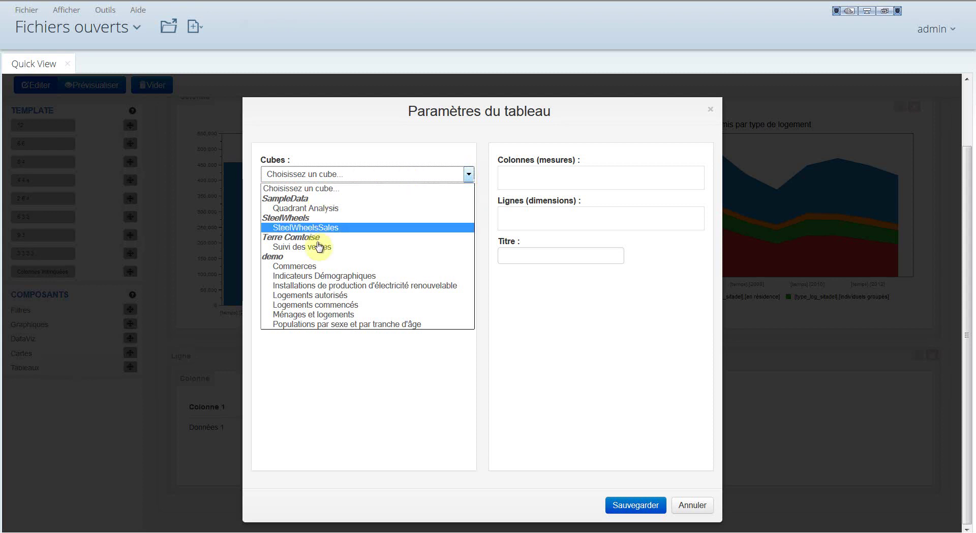
left_click(317, 319)
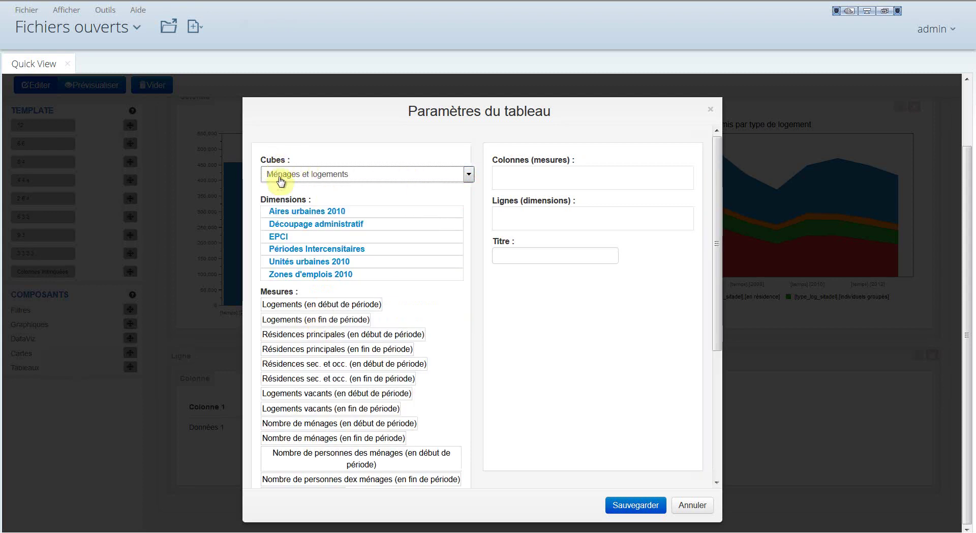
left_click(312, 223)
left_click_drag(281, 257, 529, 219)
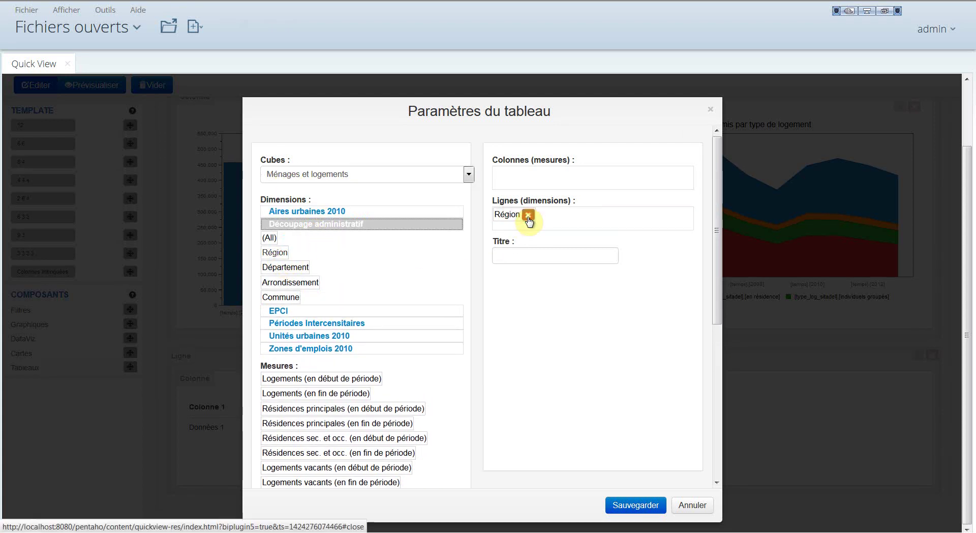
left_click(277, 324)
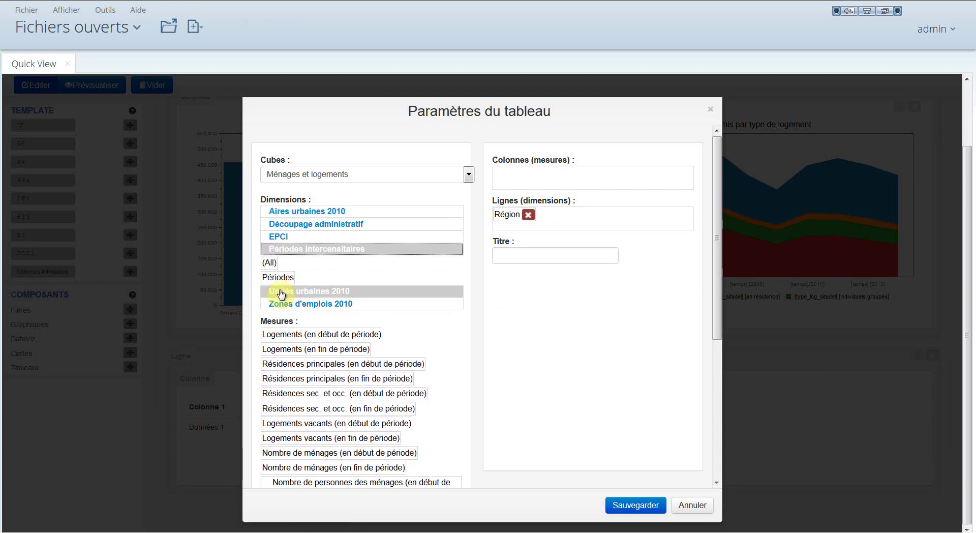
left_click_drag(281, 283, 578, 218)
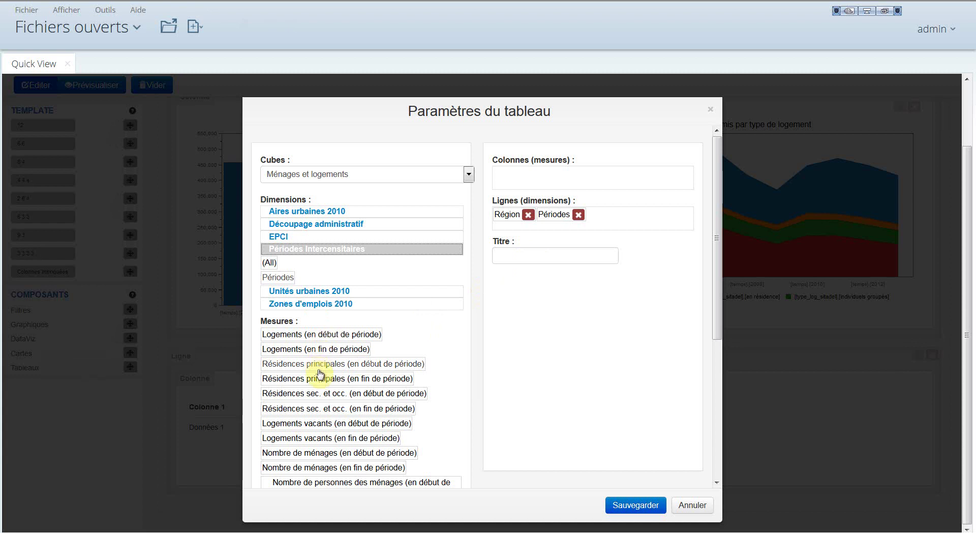
Step: Use Résidences principales (en fin de période) as the table's column measure, title it "Résidences principales" and save it
left_click_drag(322, 380, 549, 180)
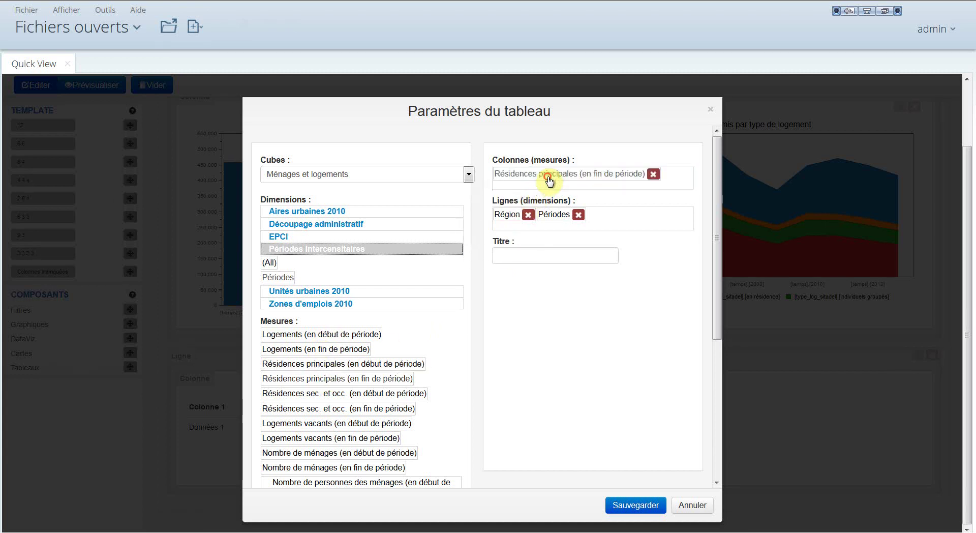
left_click(530, 260)
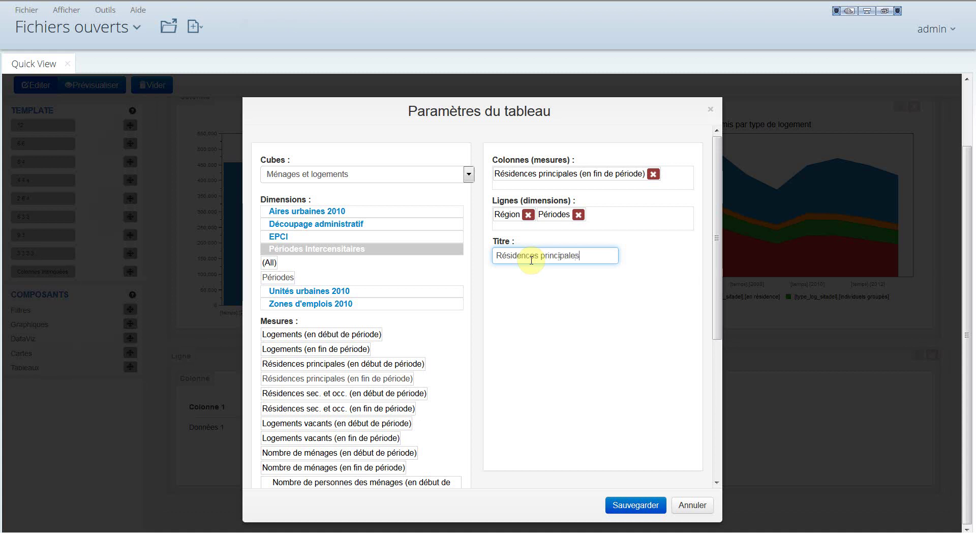
left_click(619, 506)
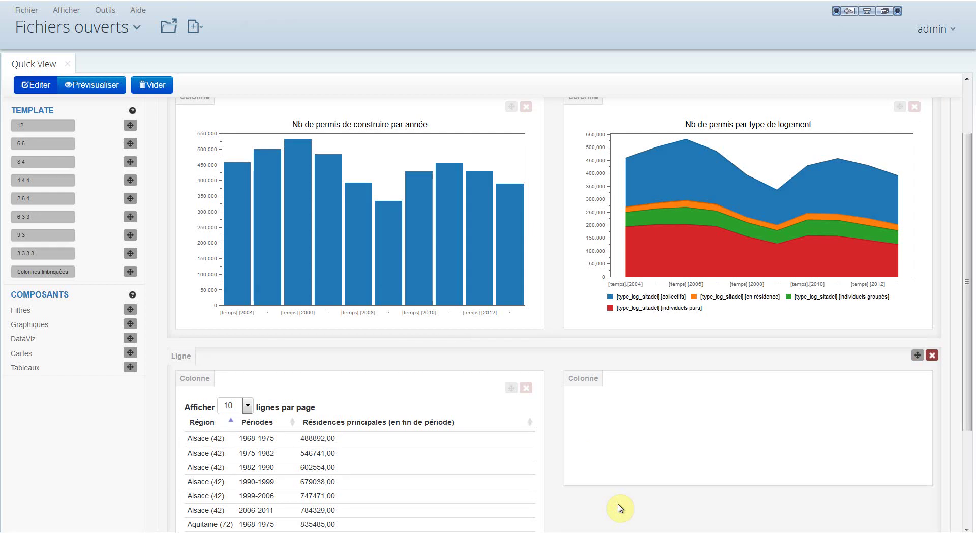
Step: Add Logements (en fin de période) as a second column measure of the table and save the settings
scroll(404, 320, "down", 3)
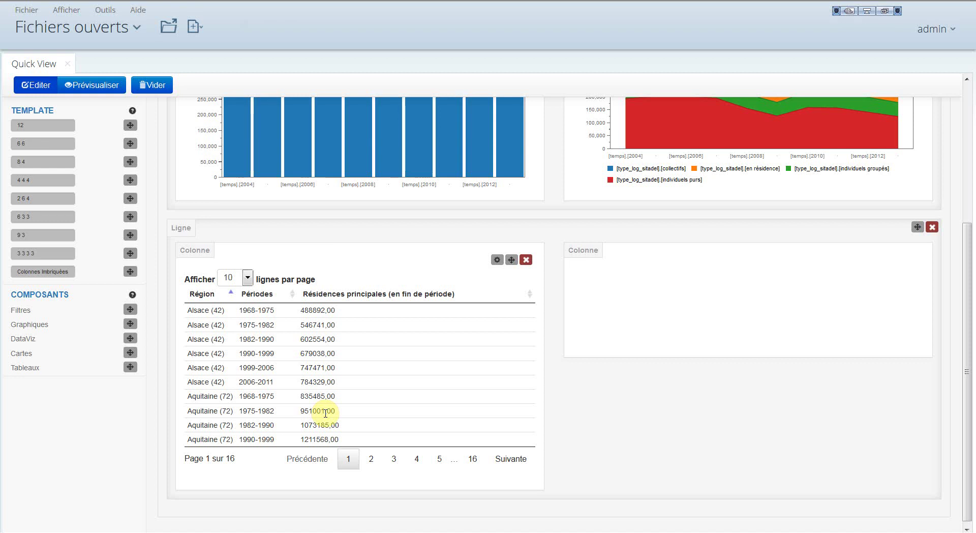
left_click(497, 261)
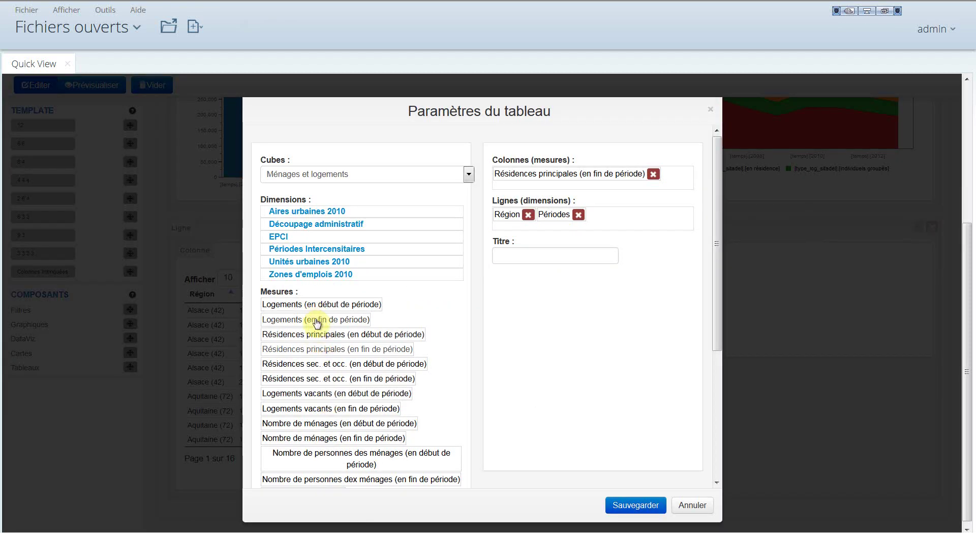
left_click_drag(316, 323, 624, 185)
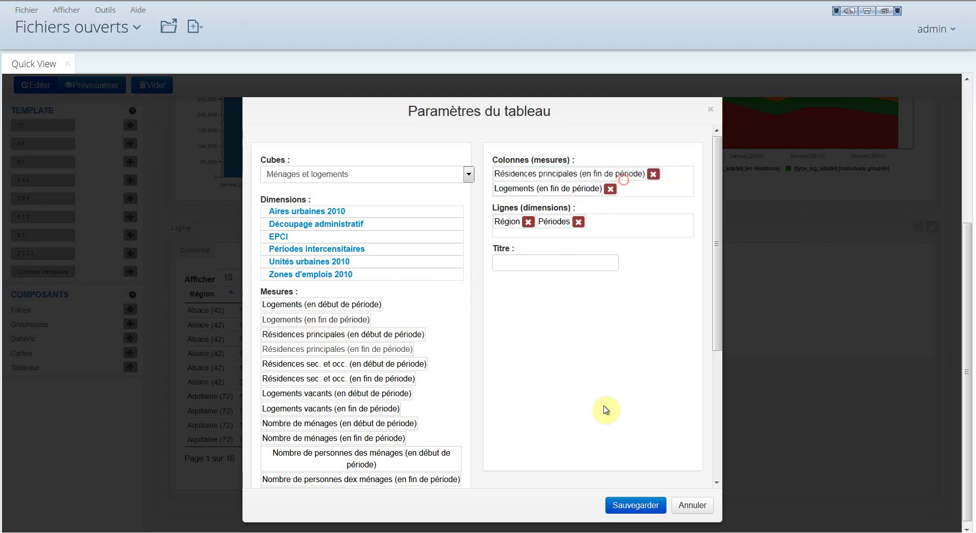
left_click(634, 504)
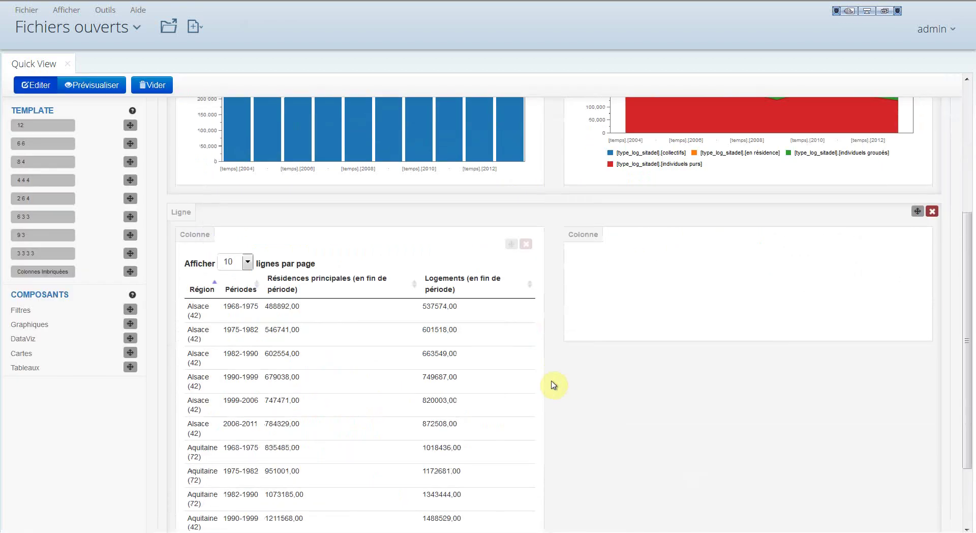
Step: Browse through the table's result pages to page 3
scroll(554, 385, "down", 1)
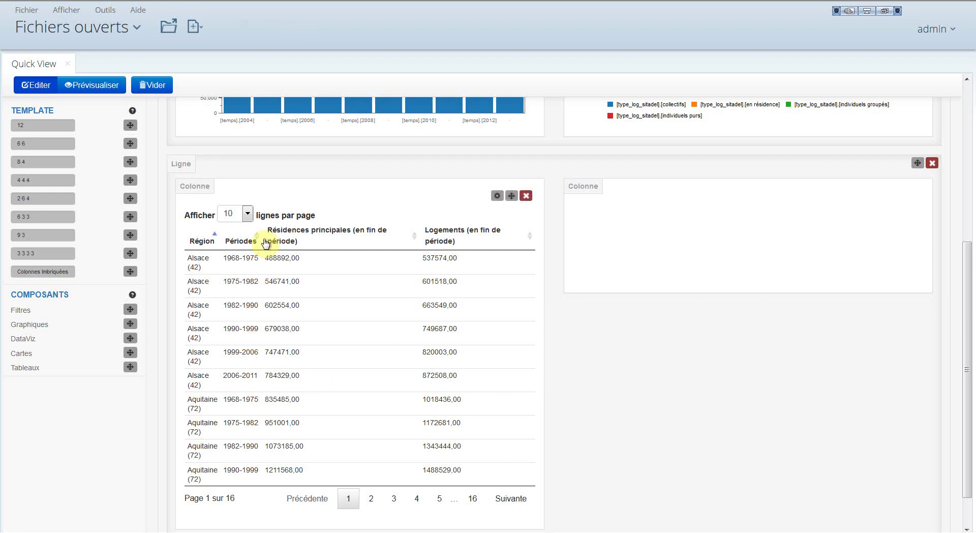
left_click(416, 498)
left_click(394, 499)
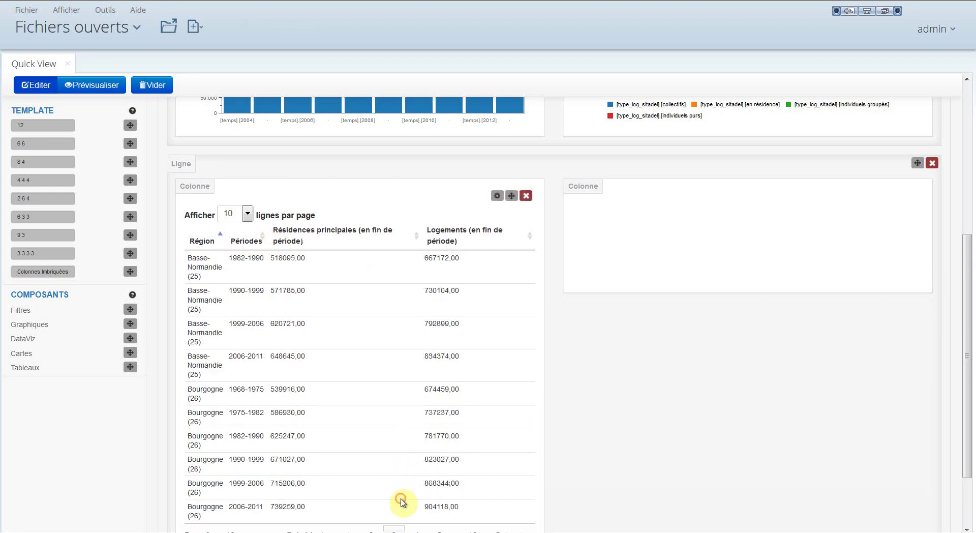
Step: Remove the Logements (en fin de période) measure from the table and save the settings
left_click(497, 196)
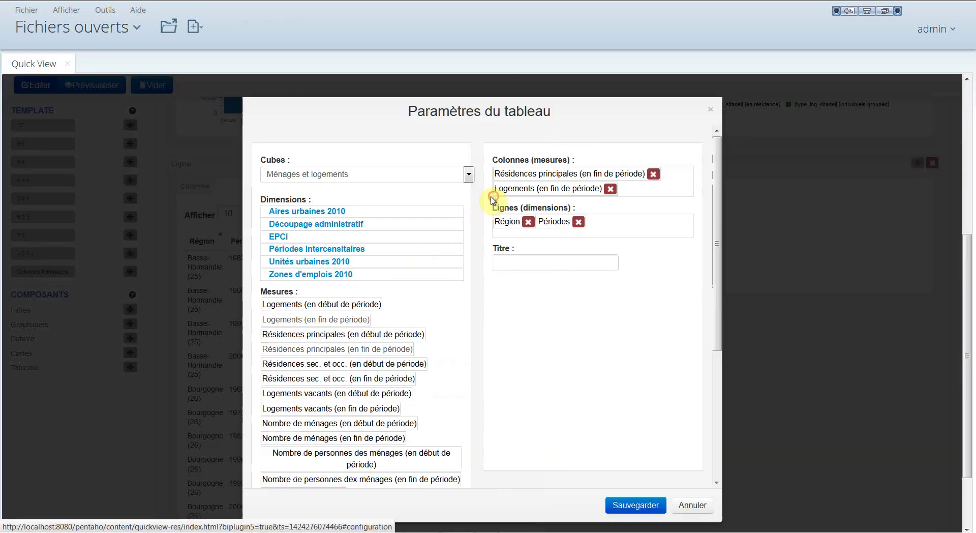
left_click(610, 189)
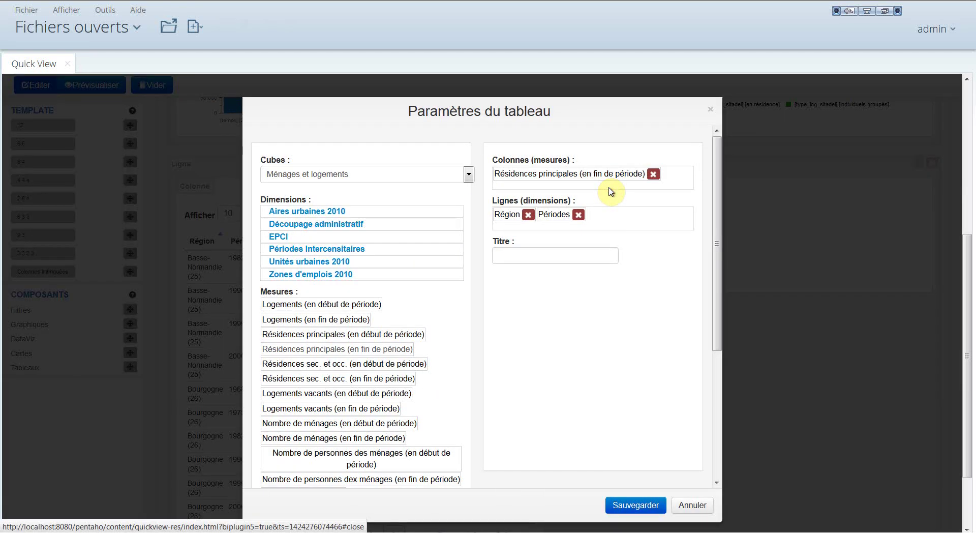
left_click(625, 506)
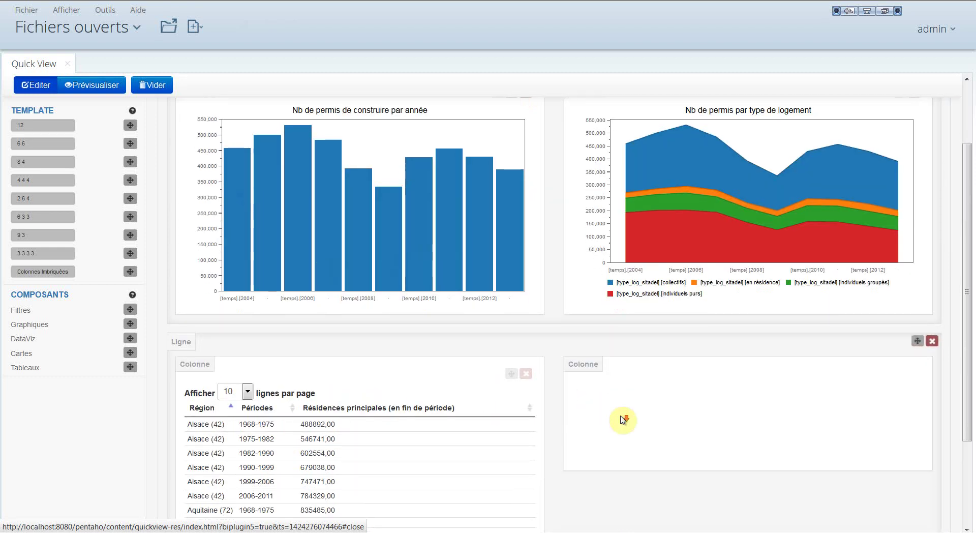
Step: Place a Cartes component in the second row's empty column and base it on the Logements autorisés cube
scroll(623, 420, "down", 2)
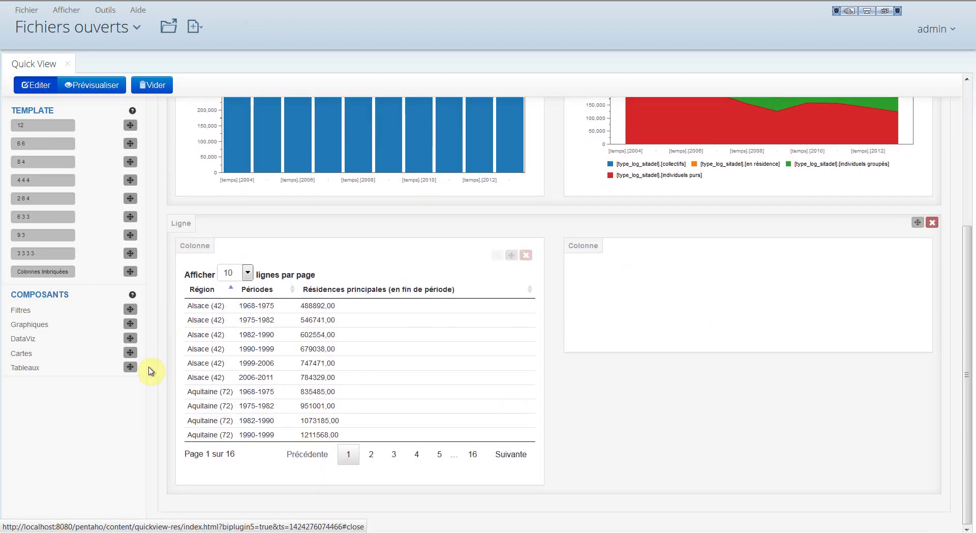
left_click_drag(130, 352, 698, 278)
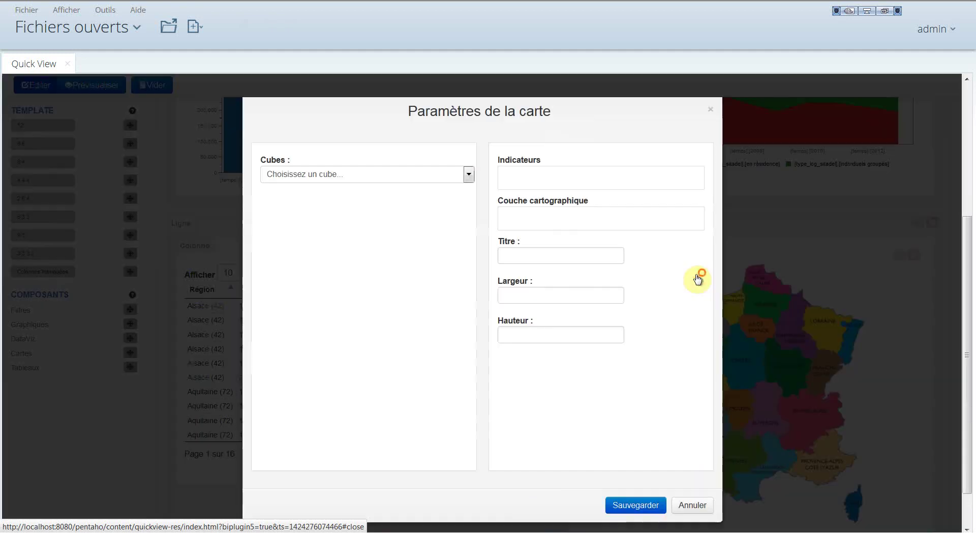
left_click(447, 176)
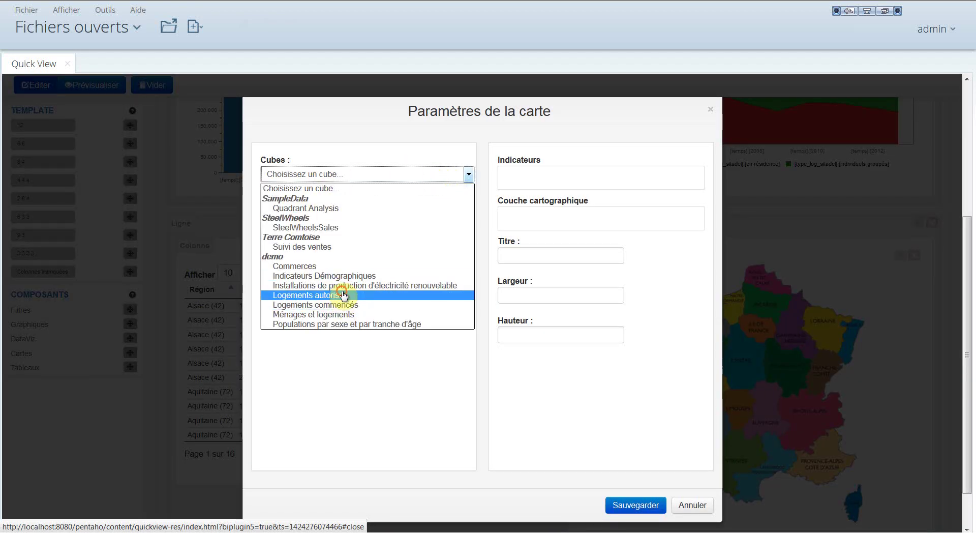
left_click(343, 296)
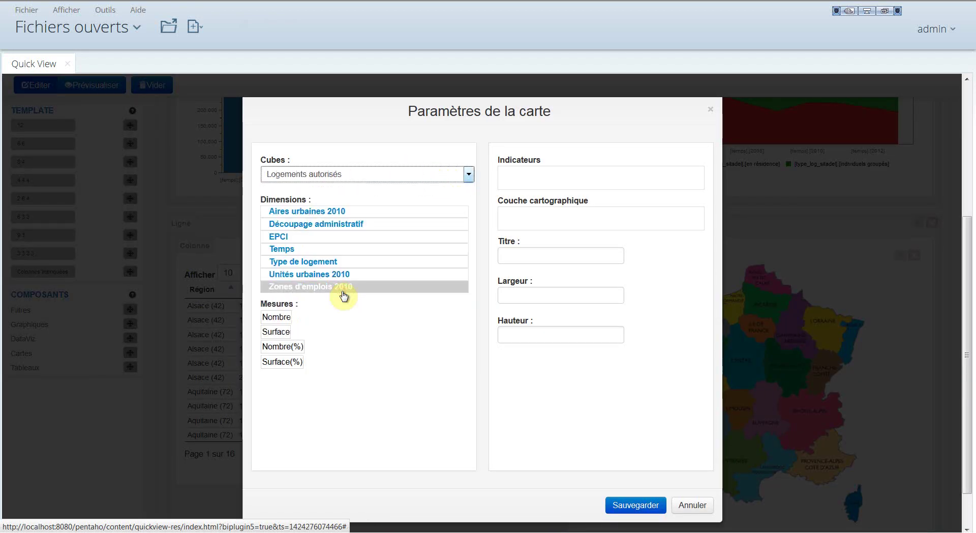
Step: Configure the map with Département as cartographic layer, Nombre as indicator and a height of 450, and save the settings
left_click(283, 229)
left_click_drag(295, 268, 557, 226)
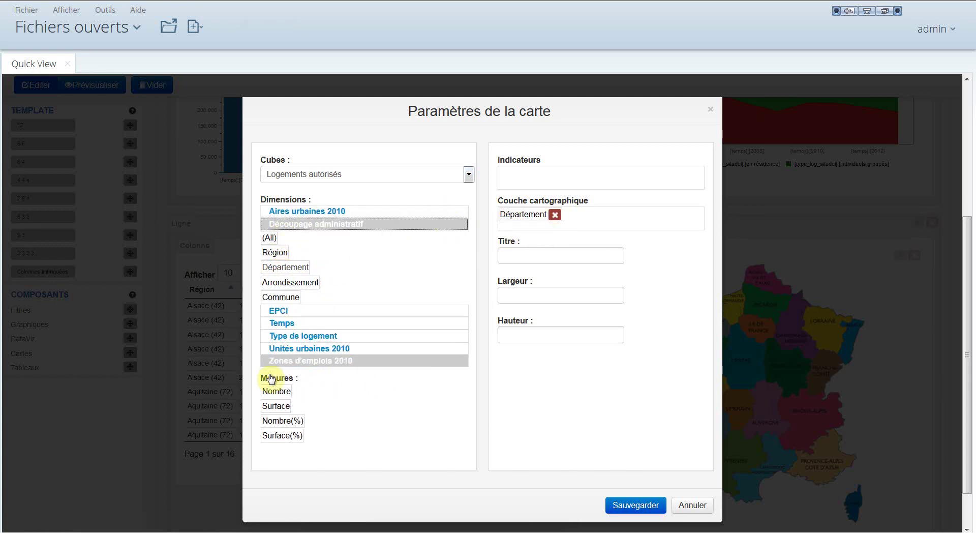
left_click_drag(273, 390, 547, 179)
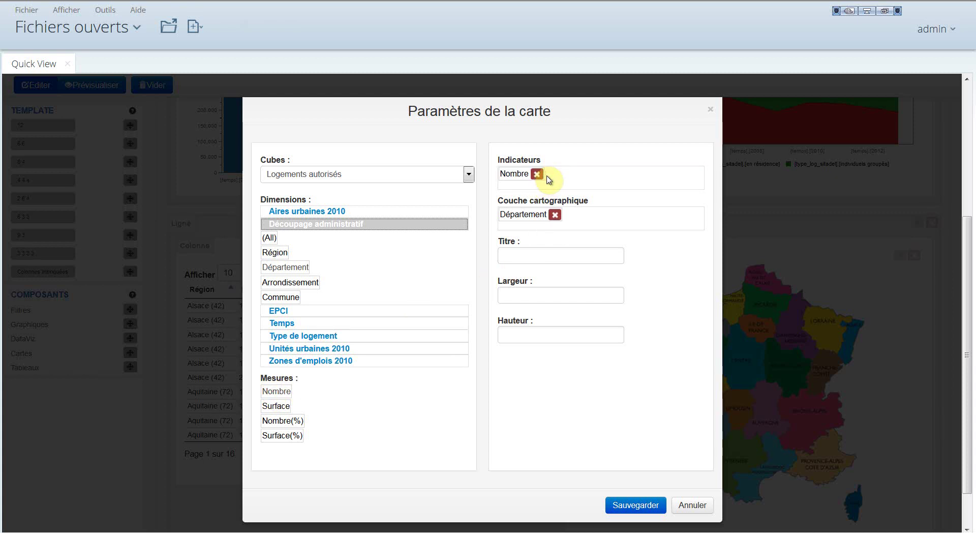
left_click(537, 338)
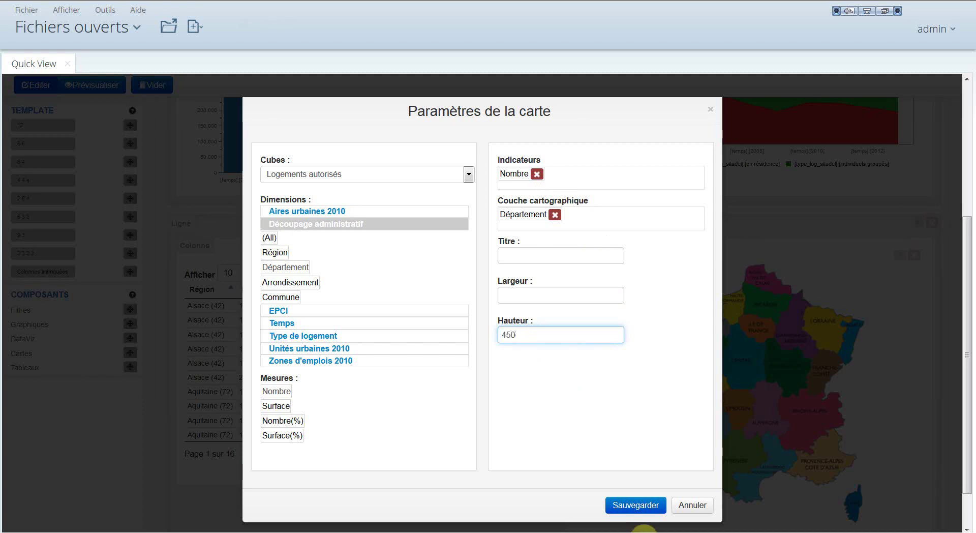
left_click(636, 504)
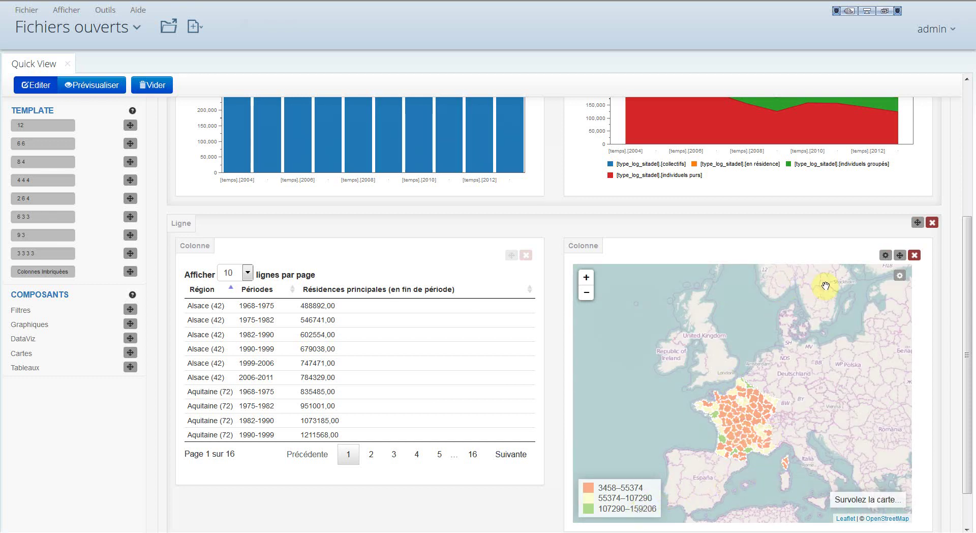
Step: Preview the dashboard and zoom the permits map in on France
left_click(92, 87)
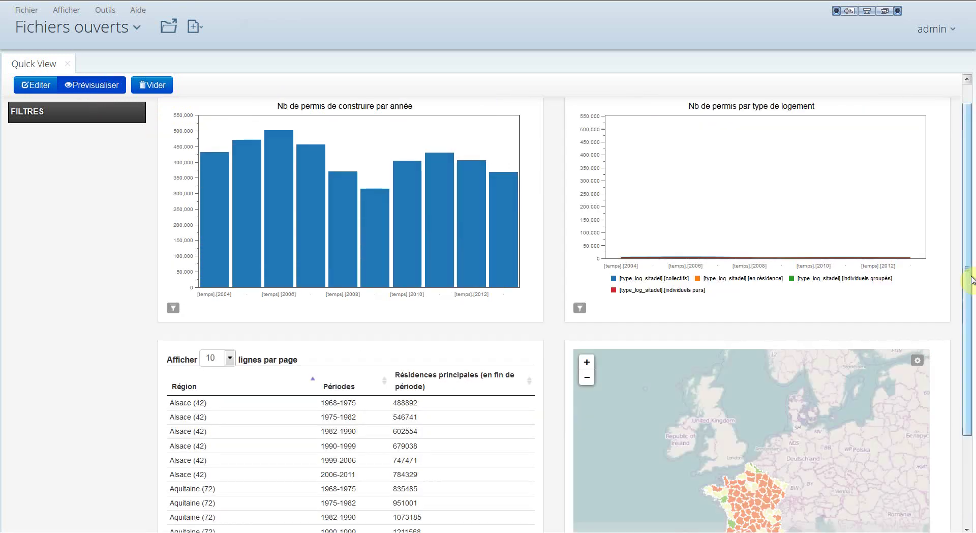
left_click_drag(969, 277, 969, 366)
left_click(586, 249)
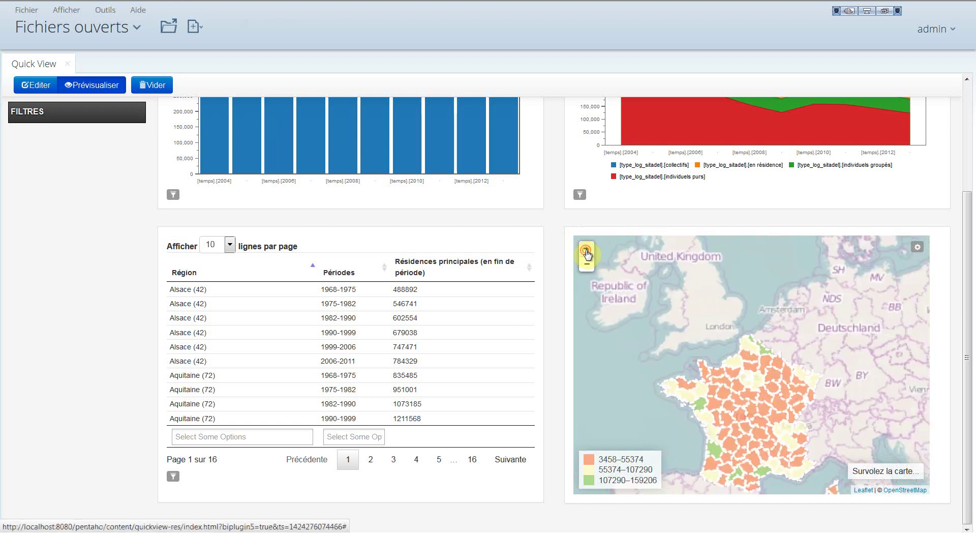
left_click(587, 249)
left_click_drag(632, 298, 651, 226)
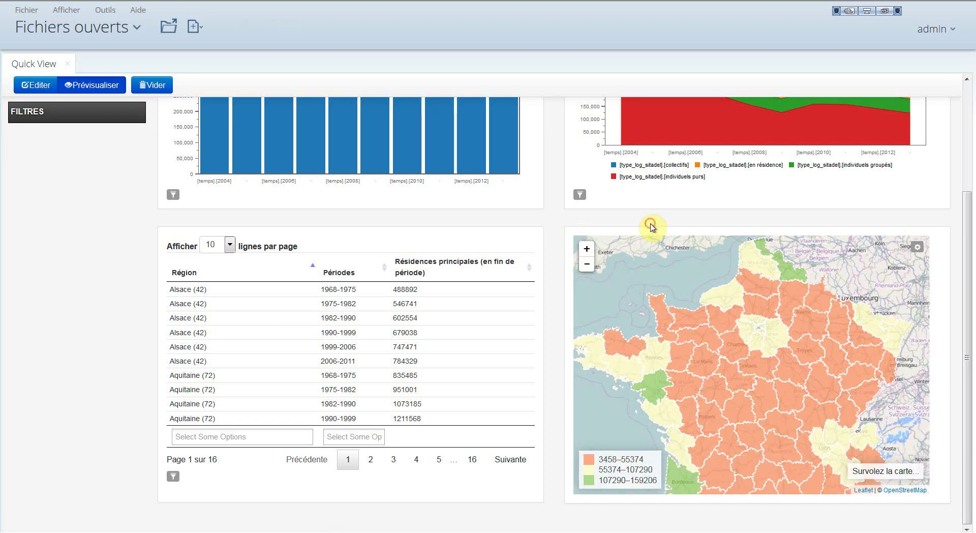
Step: Set the previewed map's classification to Deviation and its colour scheme to PiYG in the map display settings
left_click(916, 250)
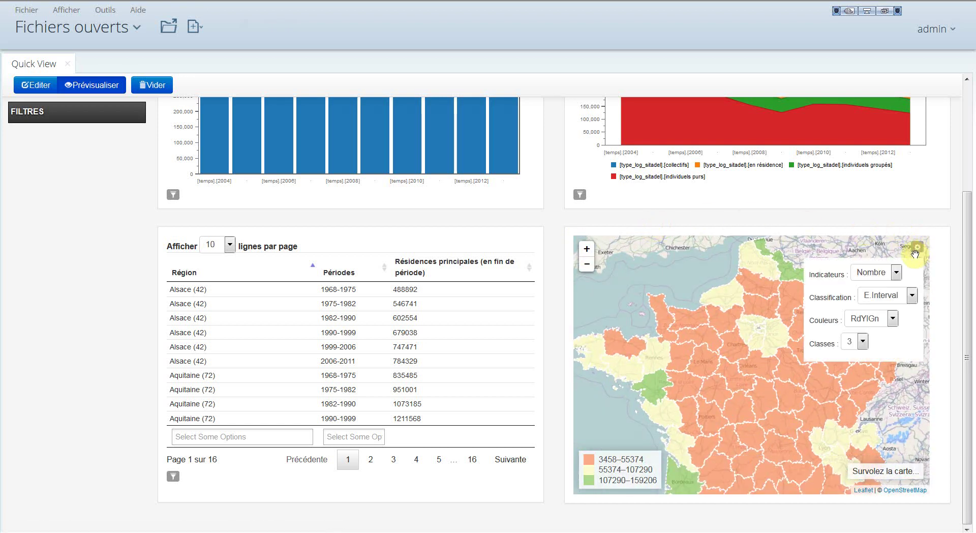
left_click(898, 275)
left_click(897, 276)
left_click(896, 277)
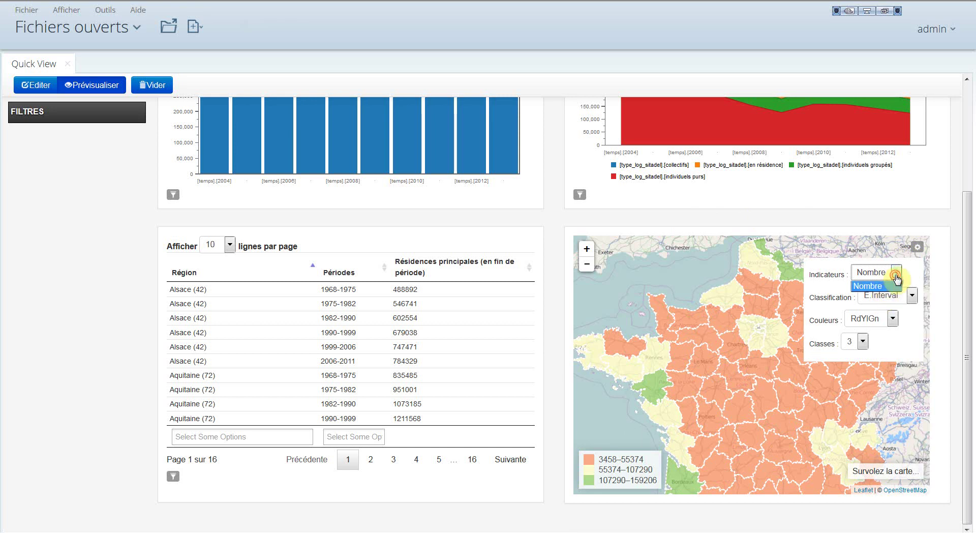
left_click(915, 297)
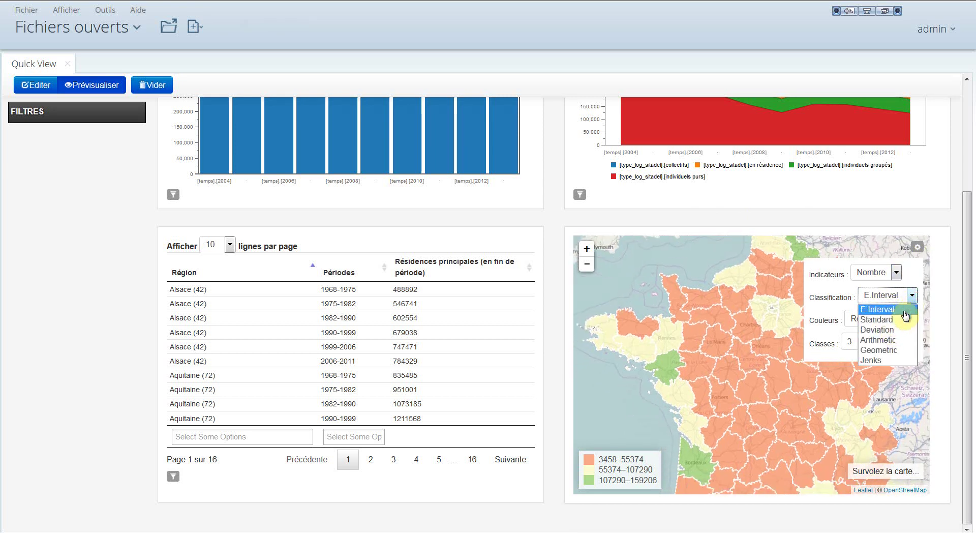
left_click(892, 331)
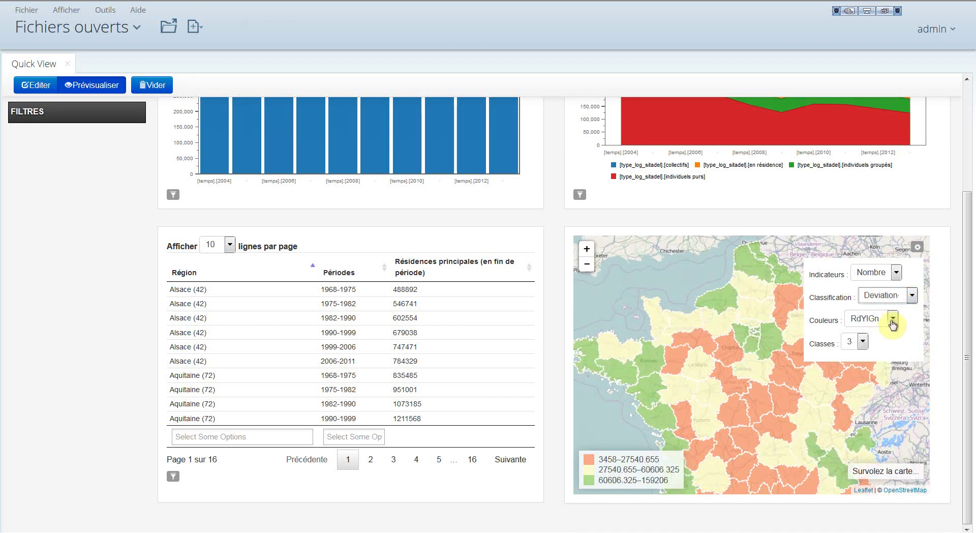
left_click(893, 321)
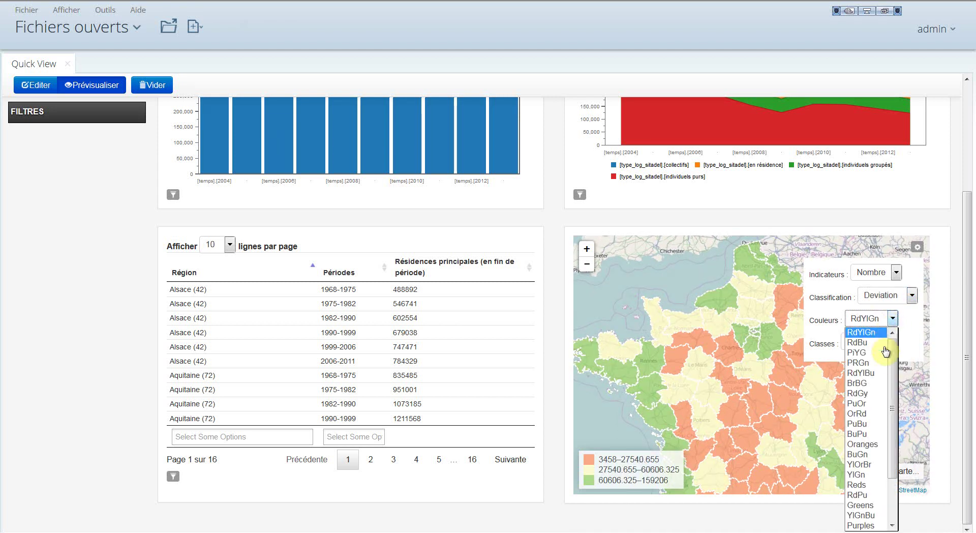
left_click(857, 351)
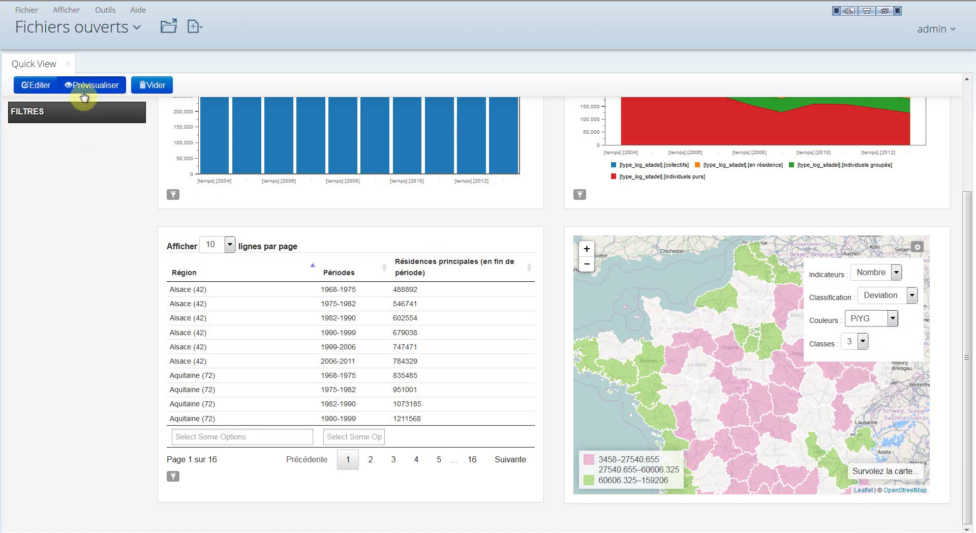
Step: Set the previewed map to 9 classes and change its colour scheme to RdBu
left_click(859, 341)
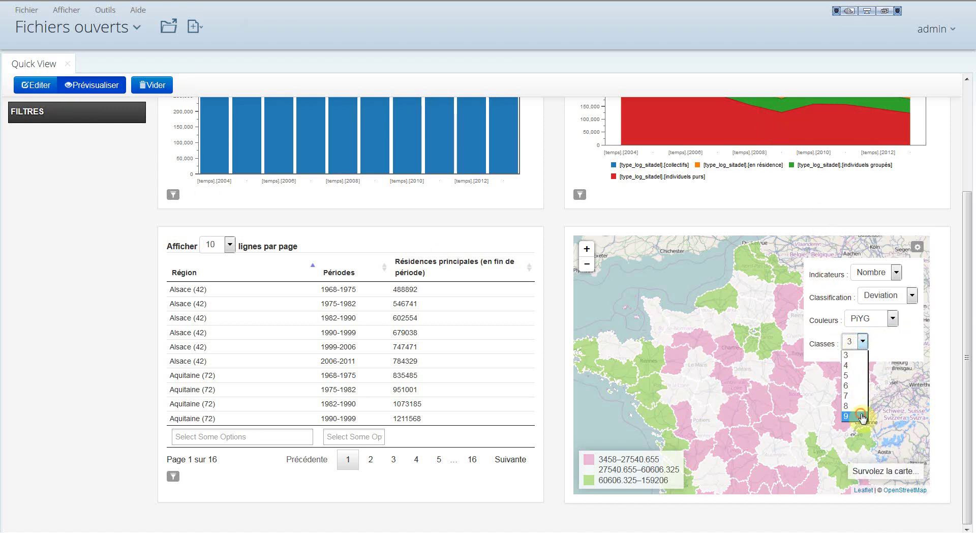
left_click(861, 416)
left_click(893, 319)
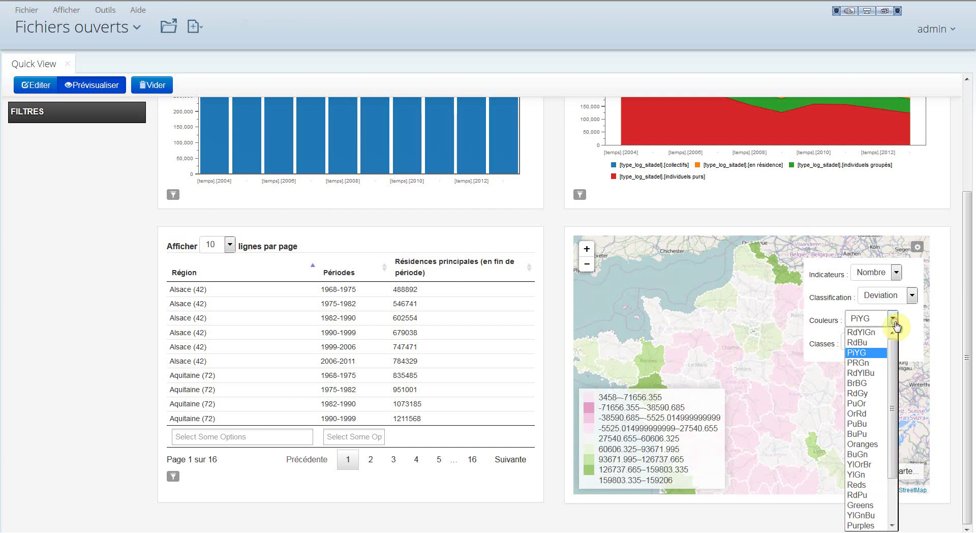
left_click(878, 344)
left_click(911, 296)
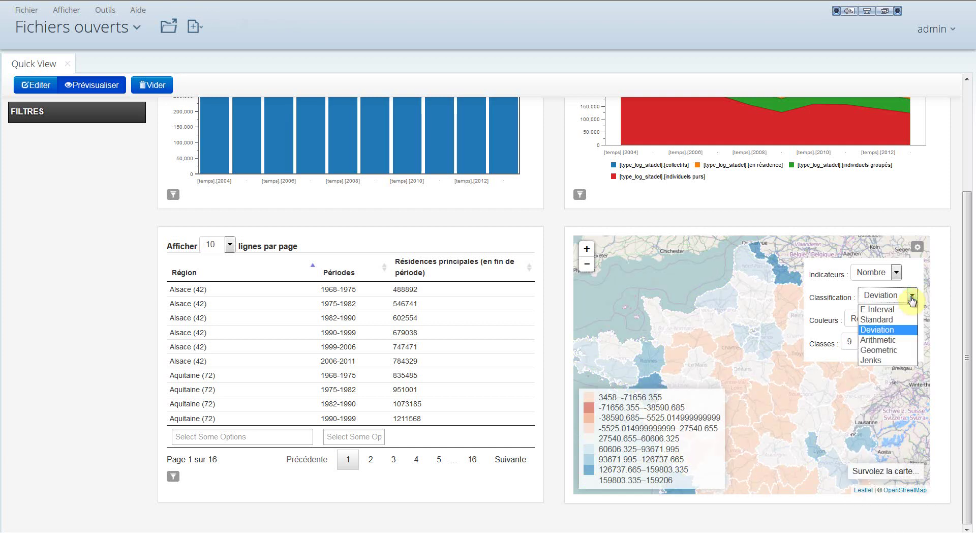
left_click(911, 297)
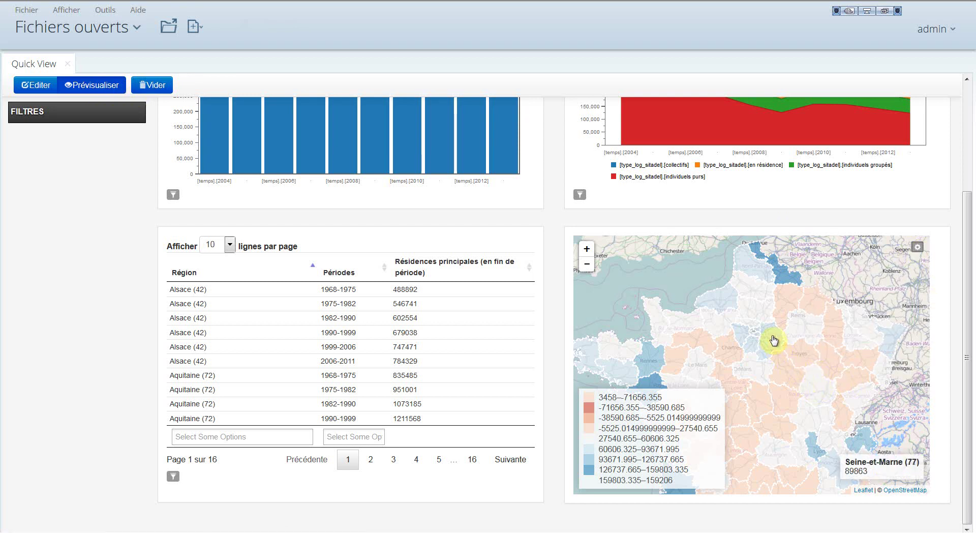
Step: Return to edit mode and add a single-column row (template 12) below the row with the table and map
left_click(33, 85)
left_click_drag(968, 263, 968, 424)
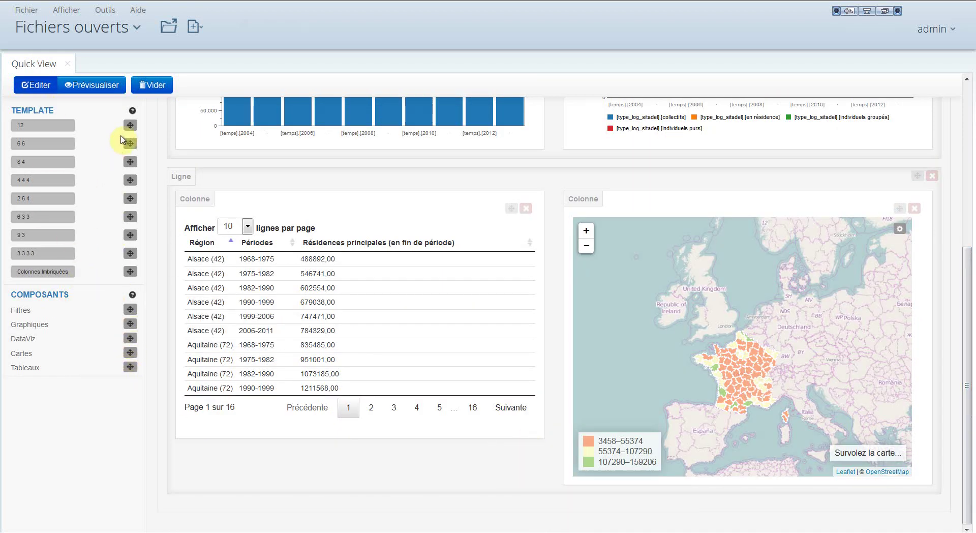
mouse_move(199, 150)
left_mouse_down()
mouse_move(559, 508)
mouse_move(614, 525)
mouse_move(605, 501)
left_mouse_up()
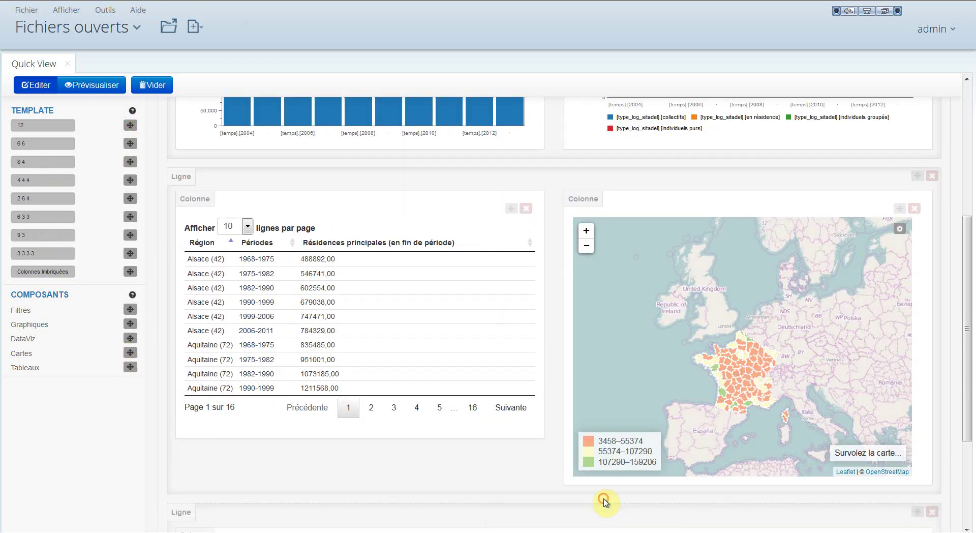
Step: Place a Graphiques component in the new third row, based on the Logements autorisés cube, as a Heatgrid Chart
left_click_drag(970, 342, 971, 451)
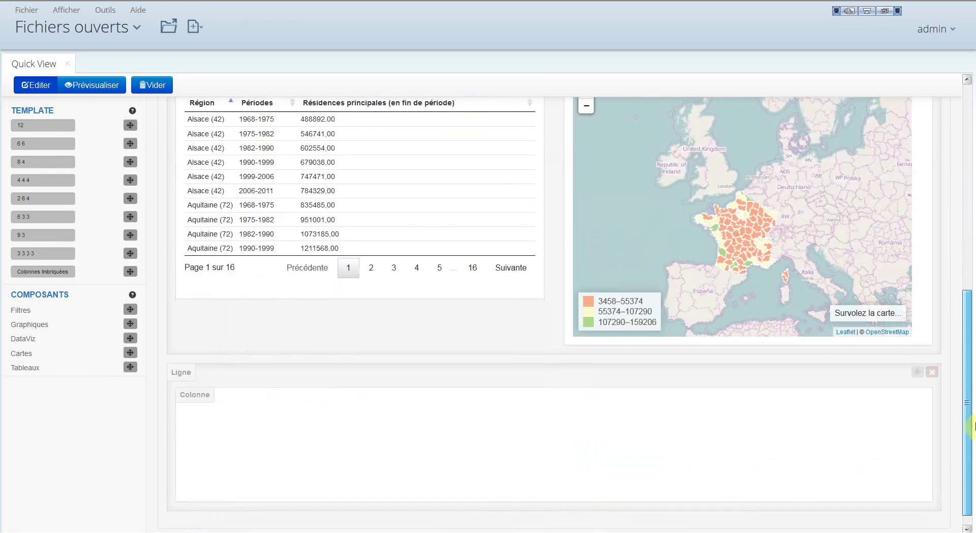
left_click_drag(128, 328, 252, 344)
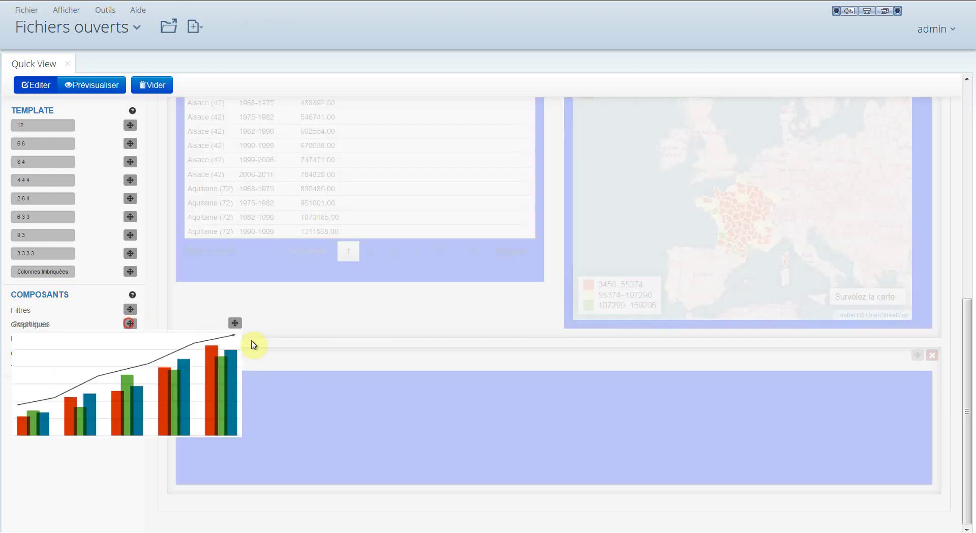
left_click_drag(448, 425, 453, 414)
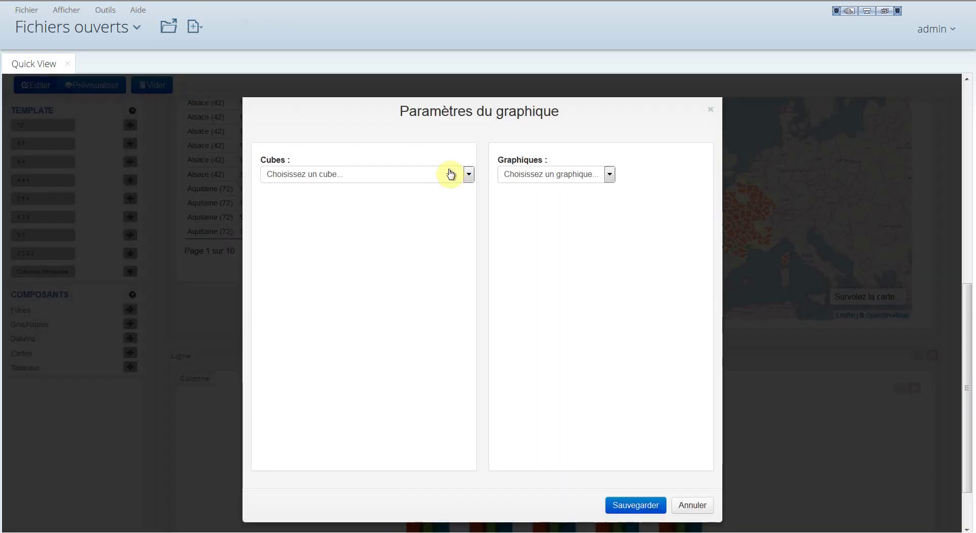
left_click(468, 174)
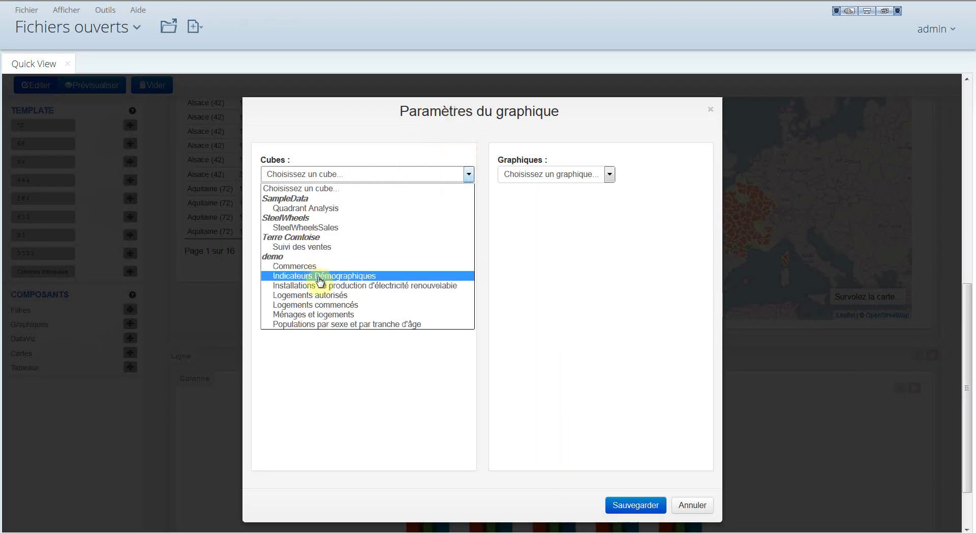
left_click(338, 297)
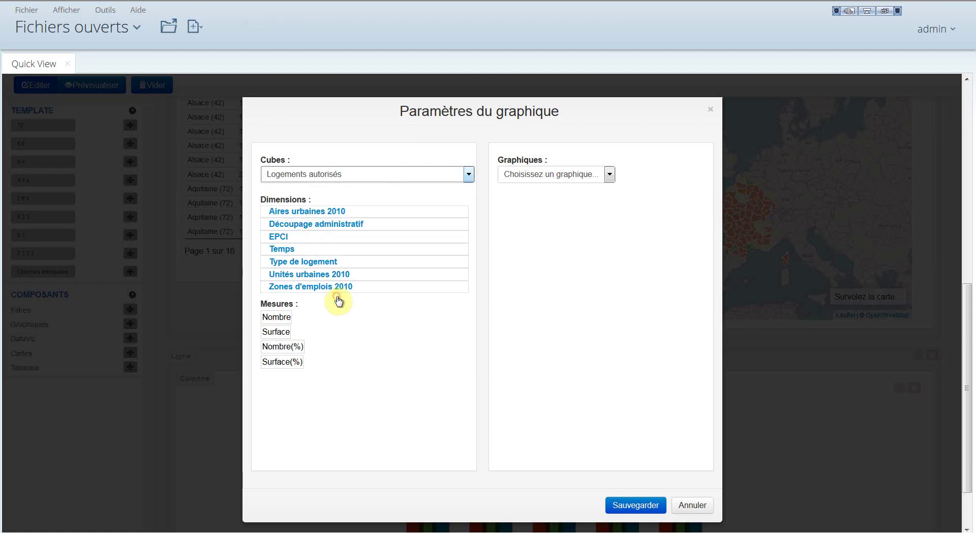
left_click(608, 174)
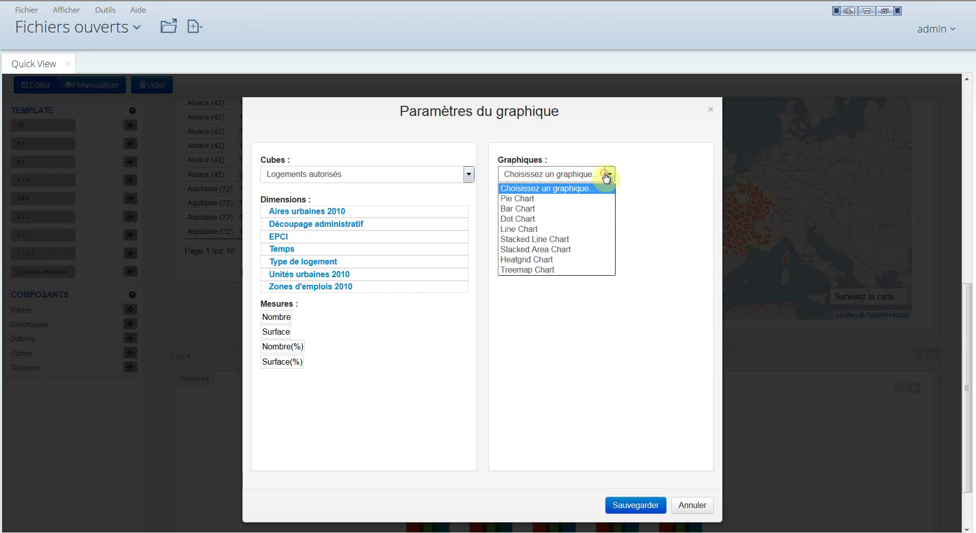
left_click(547, 260)
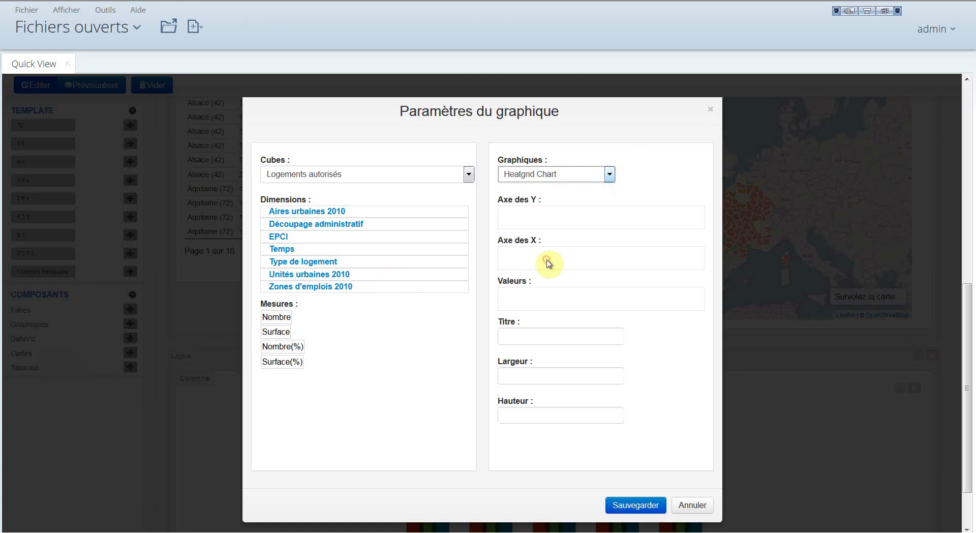
Step: Assign Année to the heatgrid's X axis, Département to Y and Nombre to the values, set the height to 500 and save
left_click(289, 250)
left_click_drag(281, 279, 540, 263)
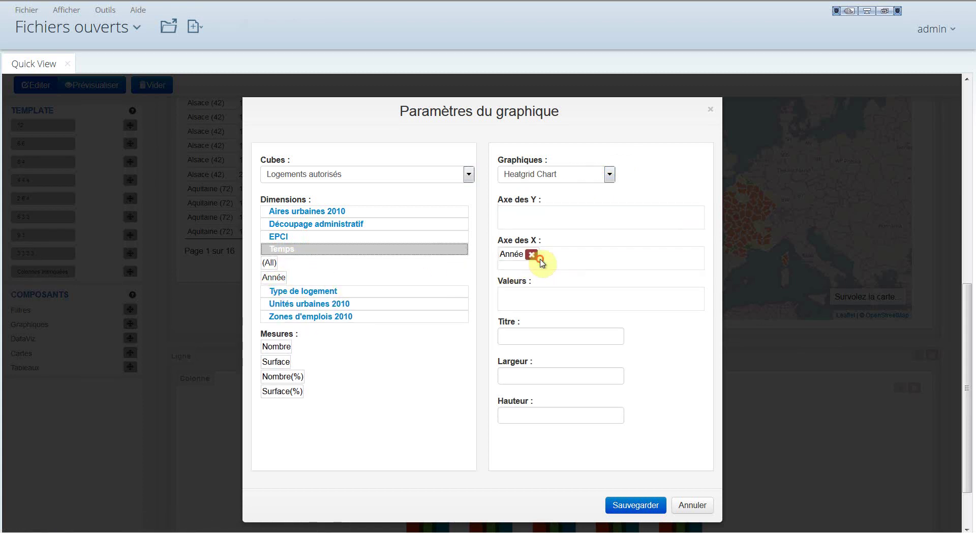
left_click(284, 225)
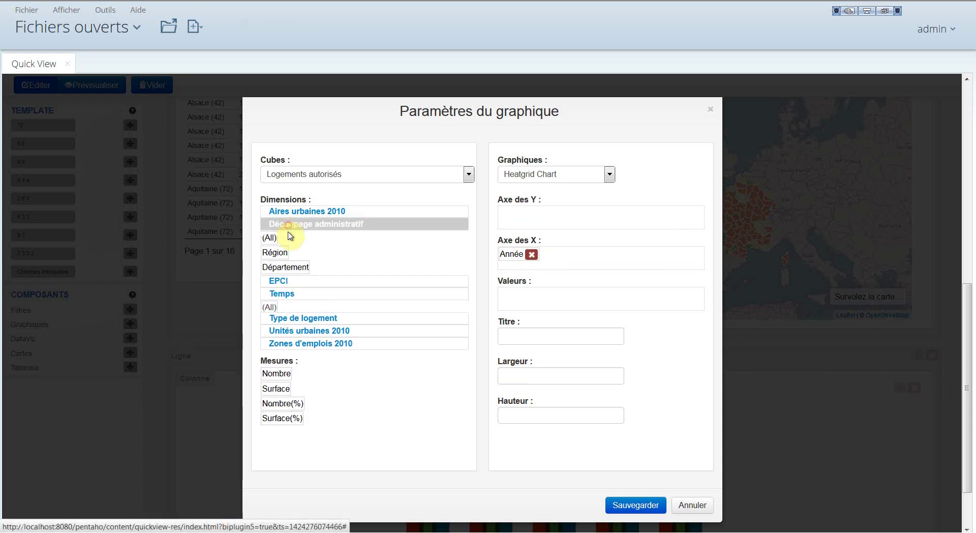
left_click_drag(283, 266, 529, 215)
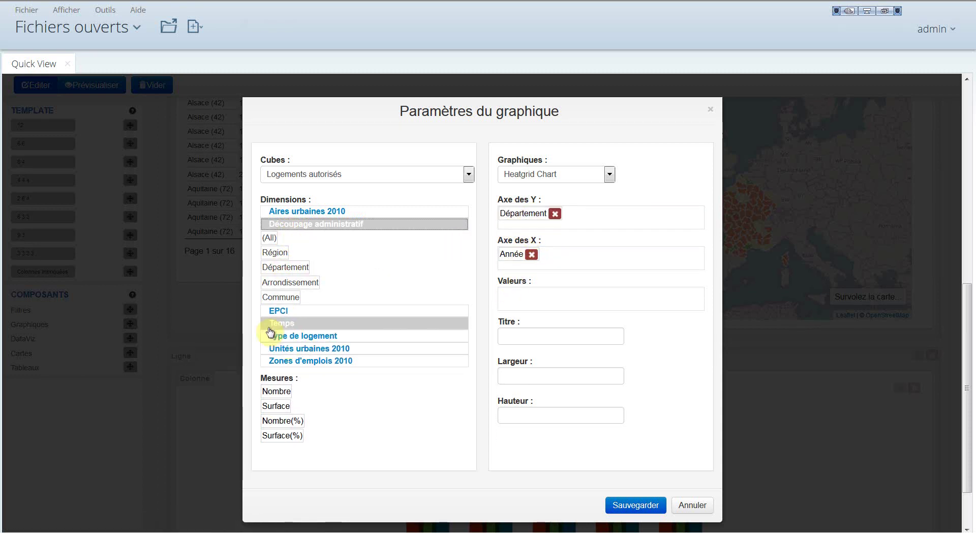
left_click_drag(282, 393, 548, 297)
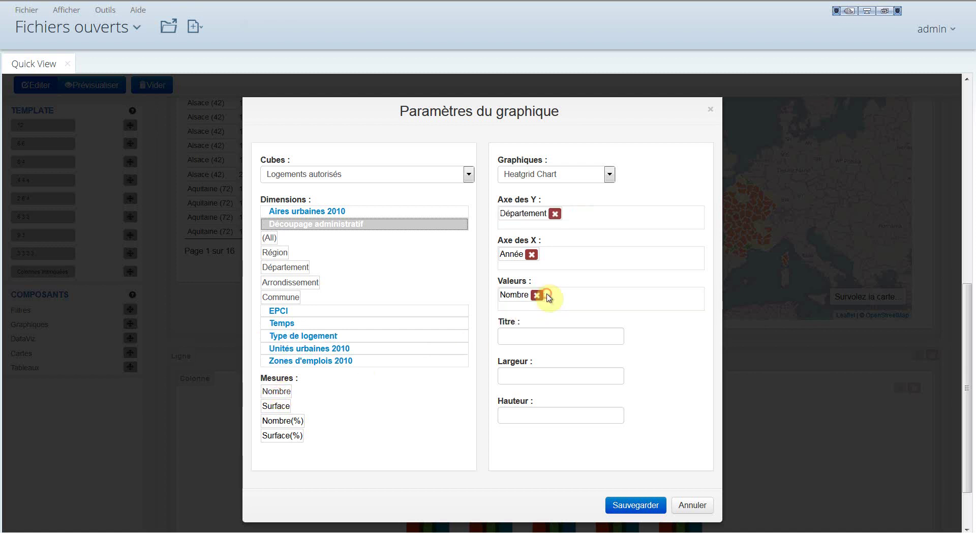
left_click(543, 414)
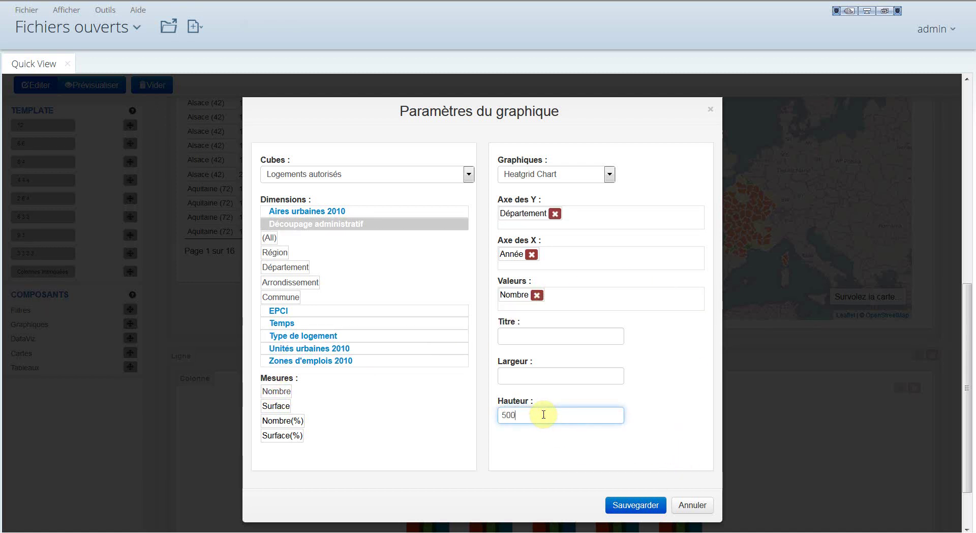
left_click(621, 503)
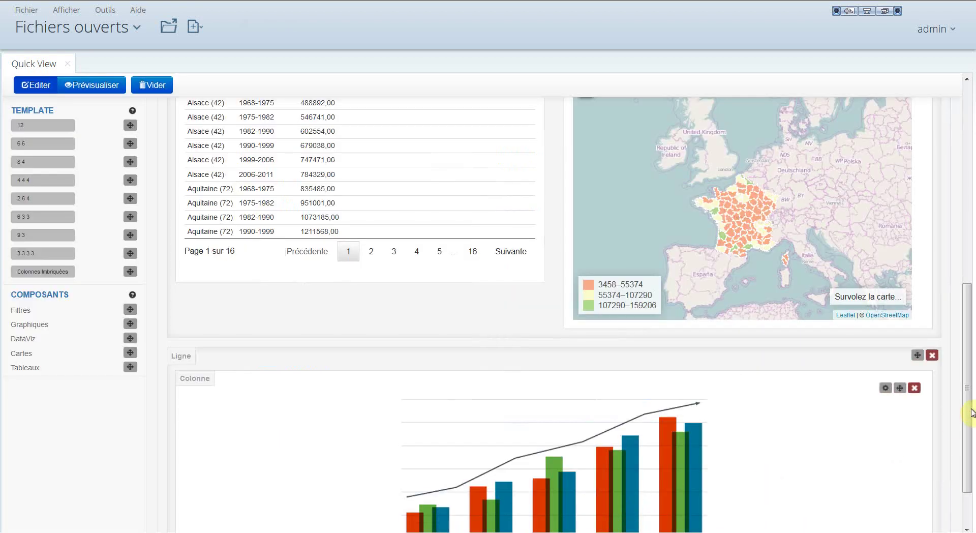